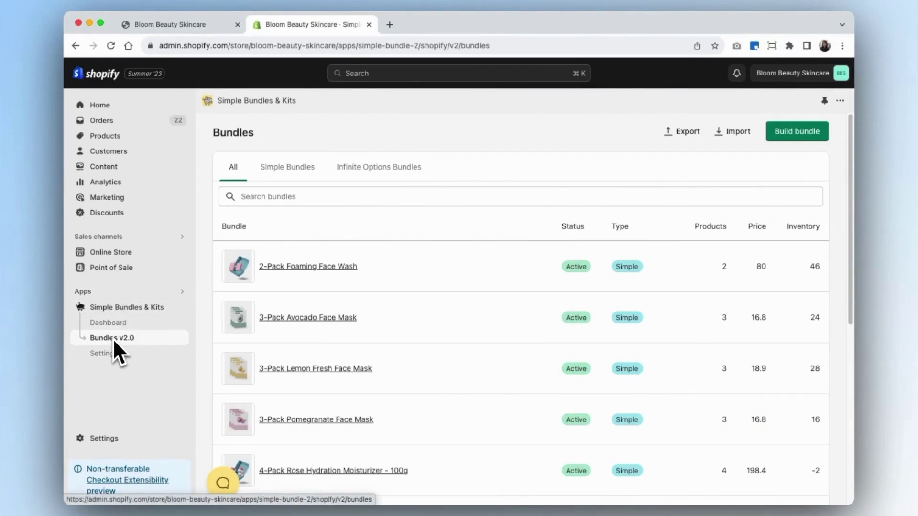
Step: Start a new bundle and pick the Simple Bundle type
left_click(795, 142)
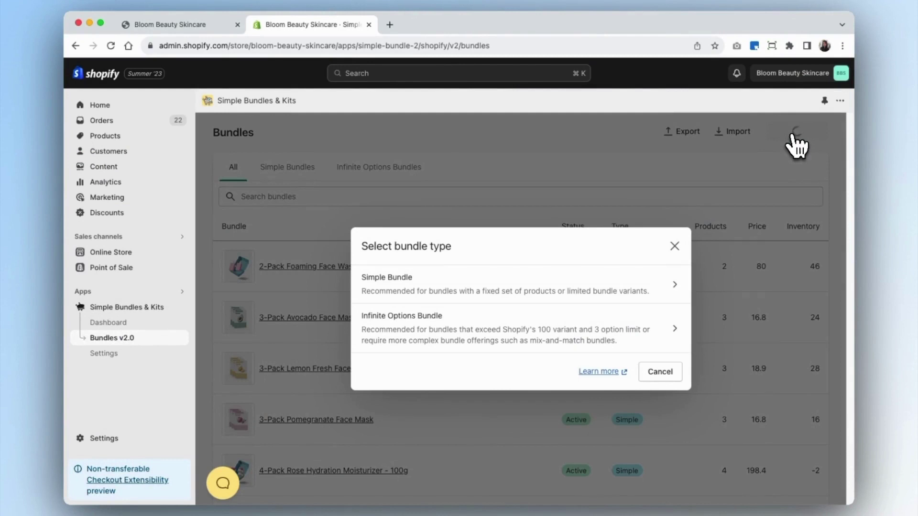
left_click(577, 294)
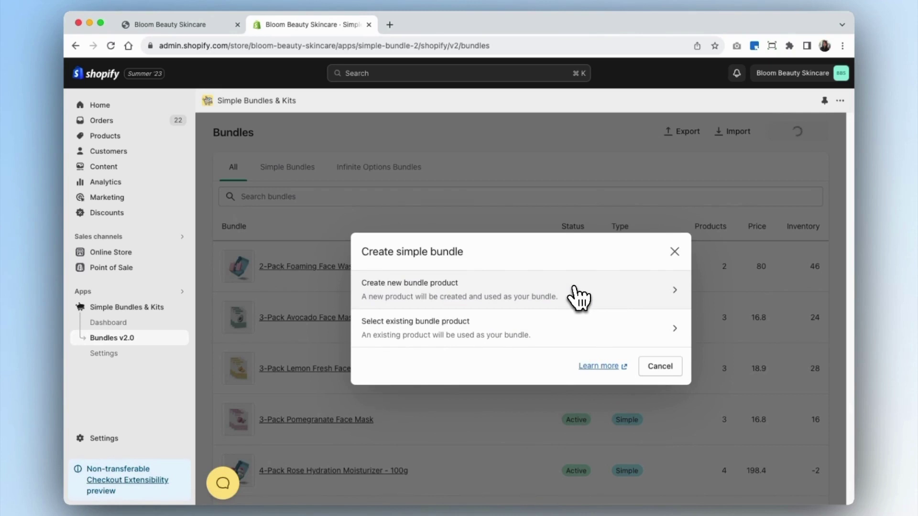
Step: Create a new bundle product titled 'Typical Fixed Bundle' with Active status
left_click(610, 295)
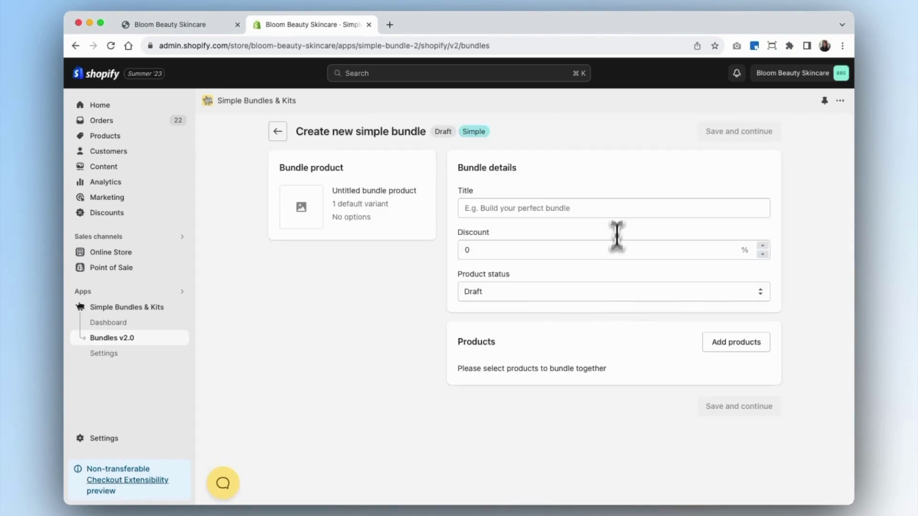
left_click(611, 207)
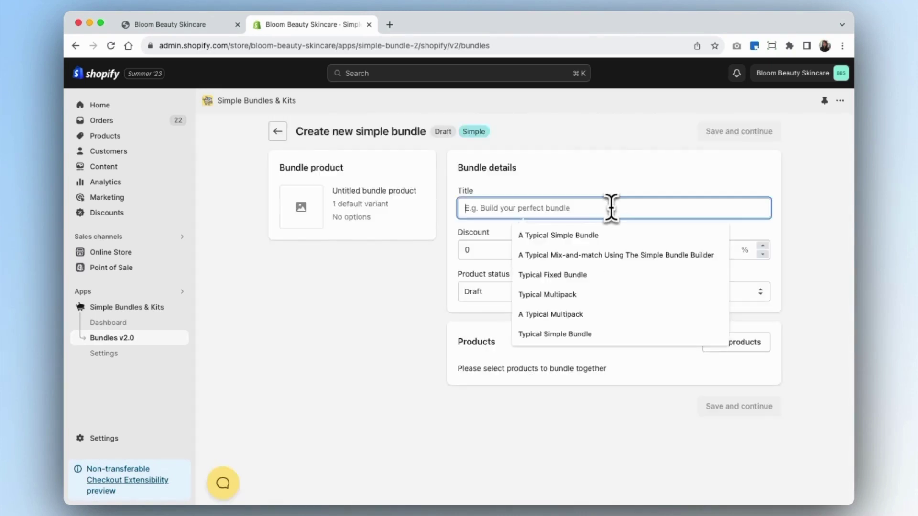
type("Typical Fixed Bundle")
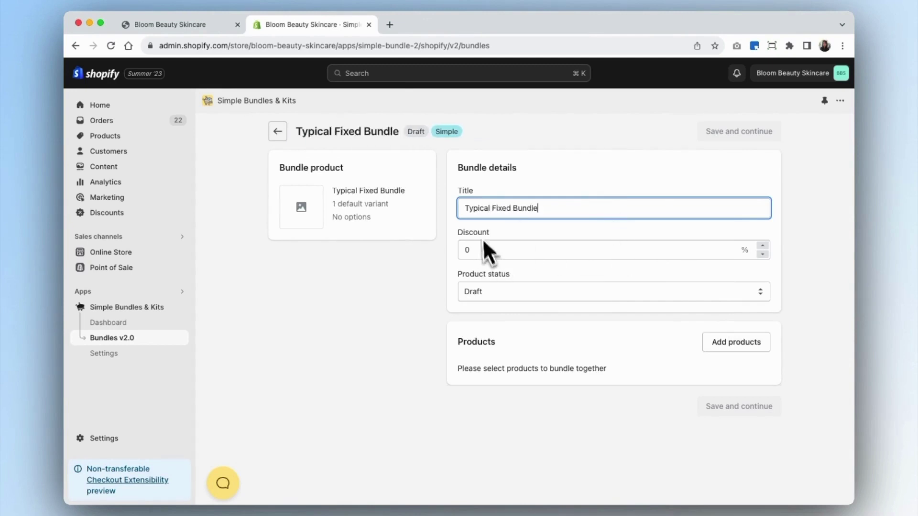
left_click(496, 287)
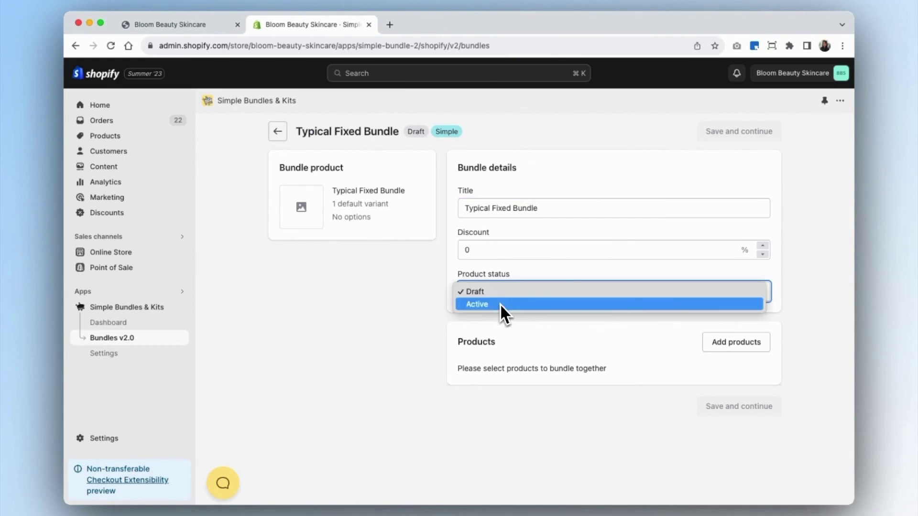
left_click(500, 303)
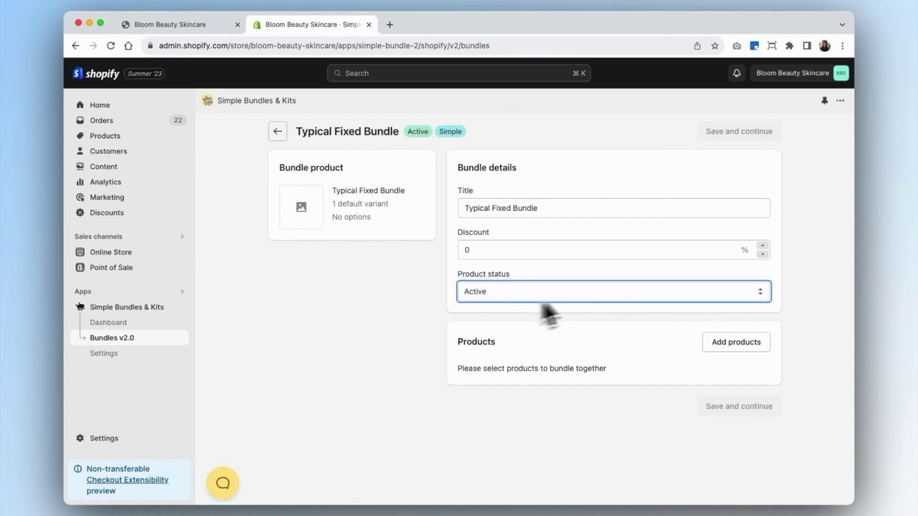
Step: Search for and select Avocado Moisture Barrier Cleanser and Daily Rescue Facial Mist
left_click(739, 346)
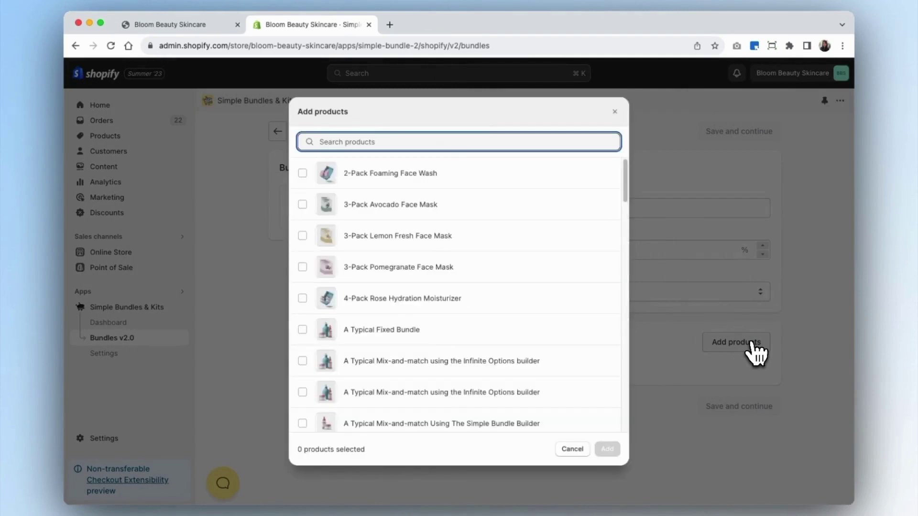
type("avocado")
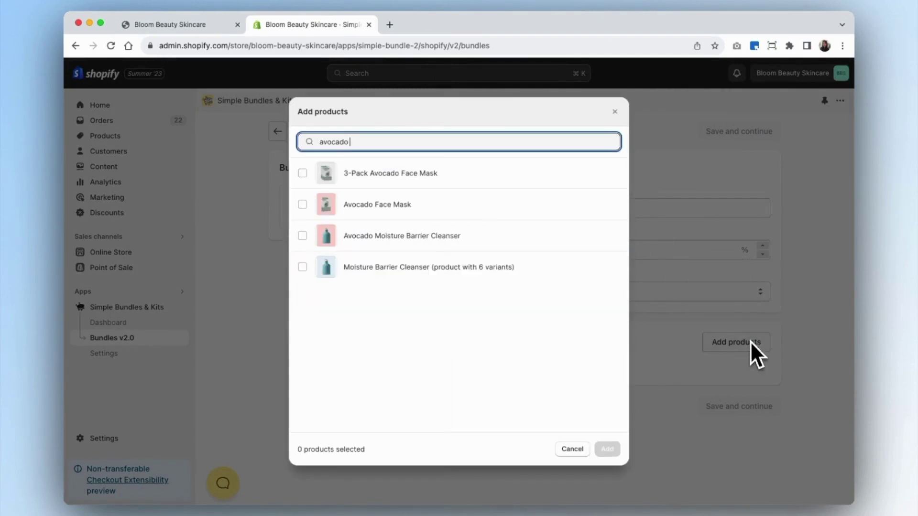
left_click(480, 239)
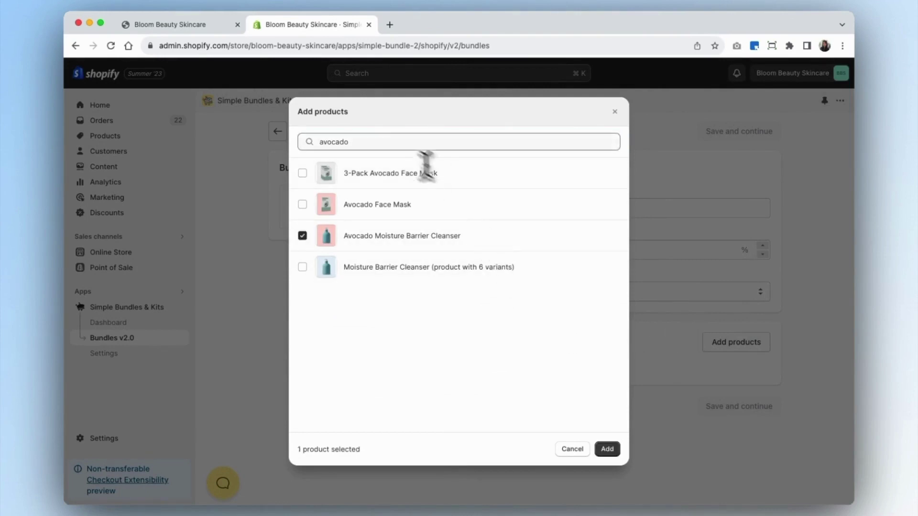
left_click(376, 142)
double_click(375, 142)
type("mist")
left_click(378, 175)
Step: Select Glow Dew Drops too and add all three products to the bundle
left_click(357, 144)
double_click(356, 144)
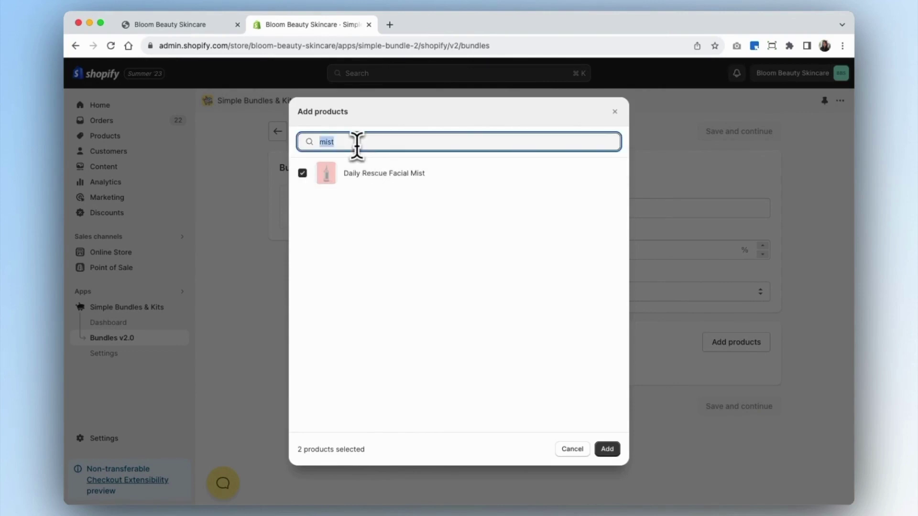
type("drop")
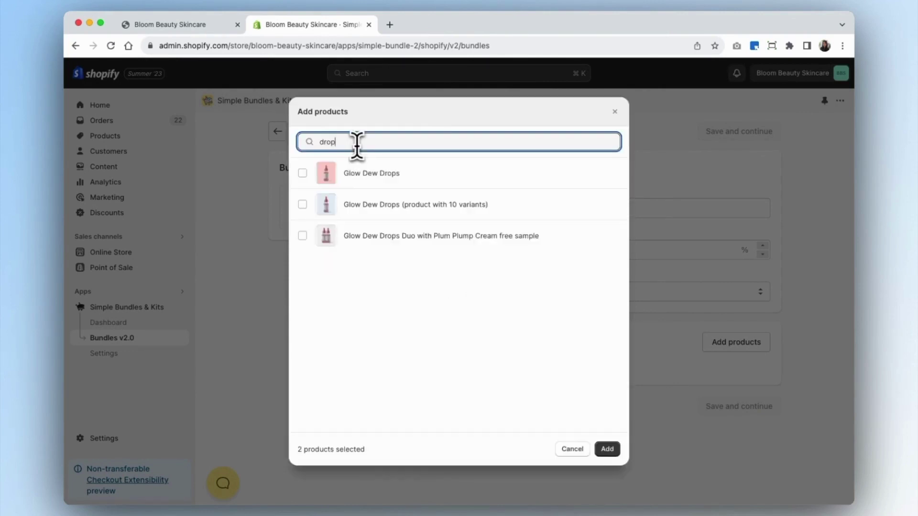
left_click(377, 175)
left_click(607, 449)
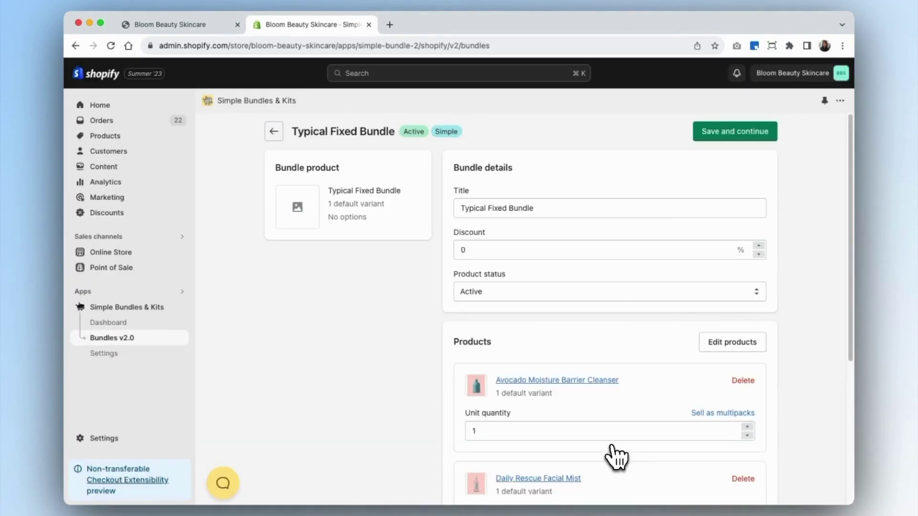
scroll(797, 394, "down", 5)
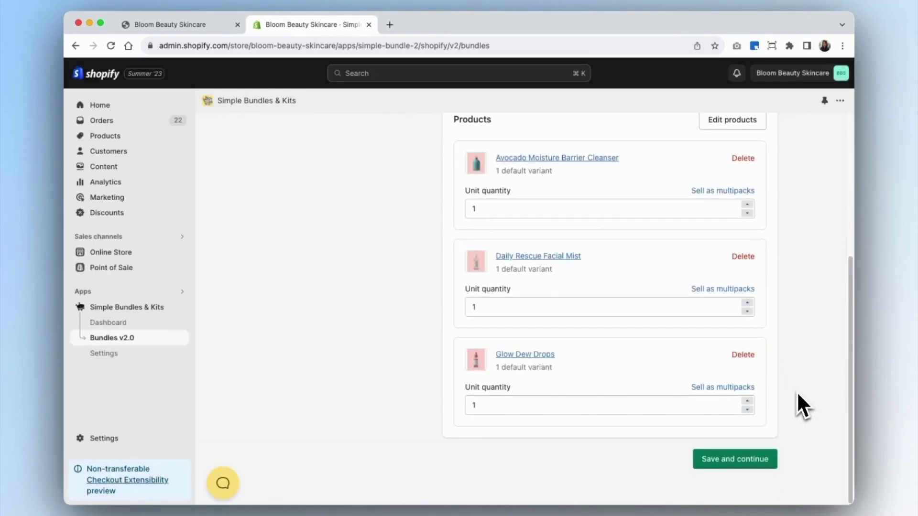
scroll(797, 395, "up", 5)
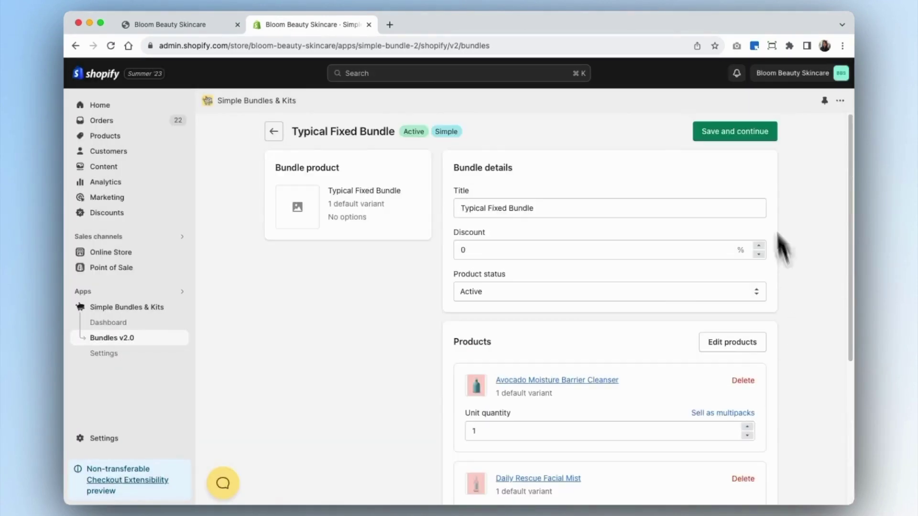
Step: Save the CA$91.00 bundle and add a bottle-and-jar image to its Shopify product
left_click(730, 136)
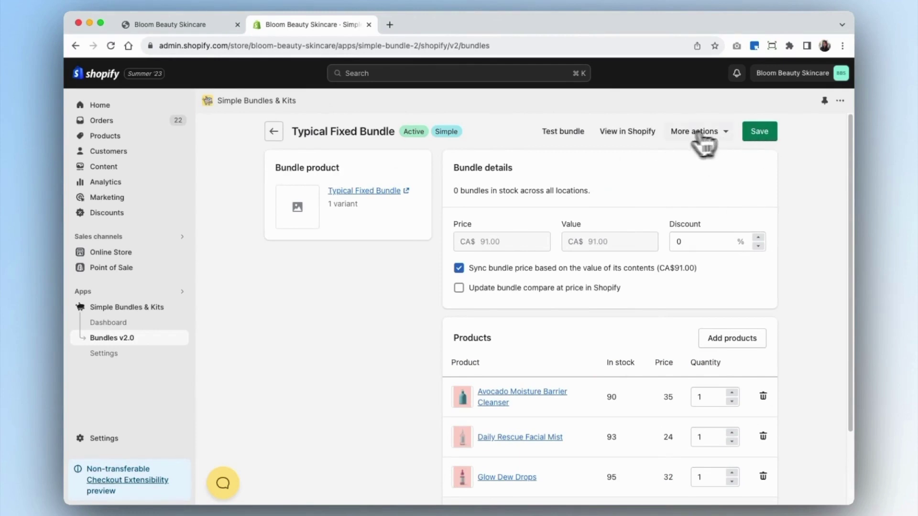
left_click(644, 134)
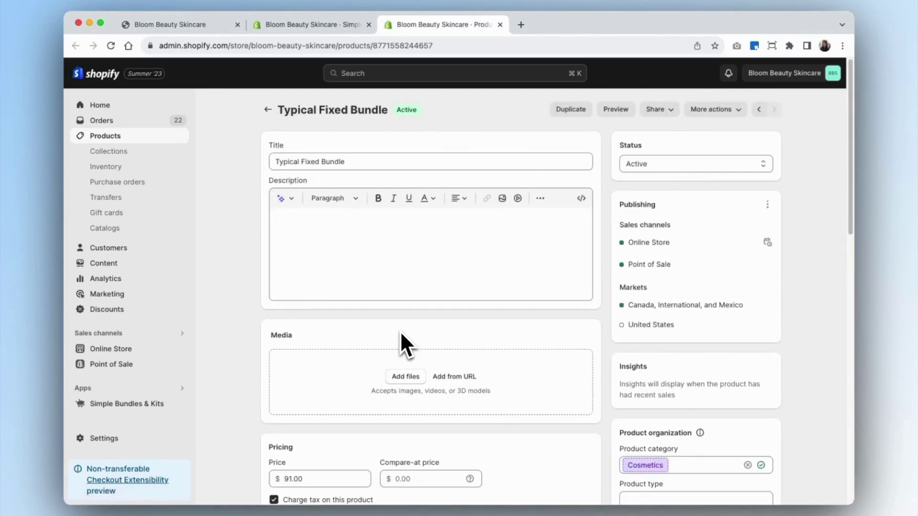
scroll(400, 331, "down", 2)
left_click_drag(400, 331, 420, 322)
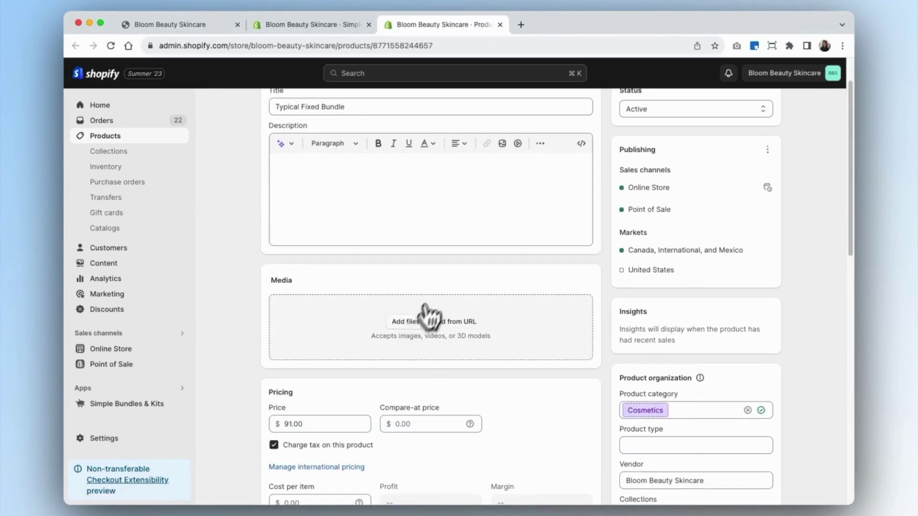
scroll(747, 288, "up", 2)
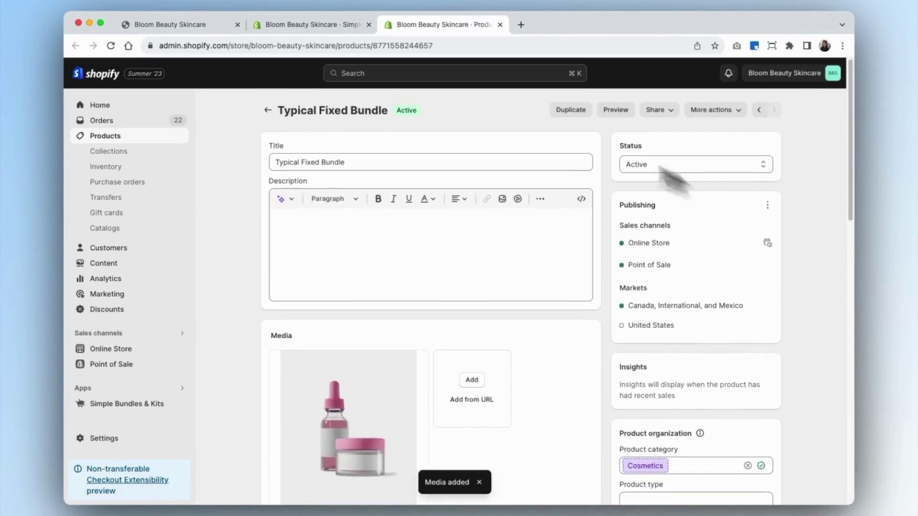
left_click(319, 30)
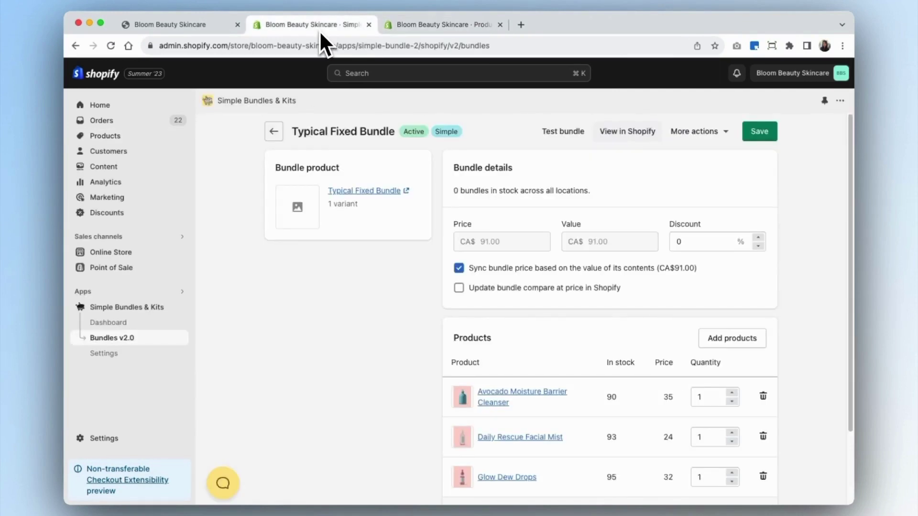
Step: Re-save Typical Fixed Bundle, confirming the Totals row shows 90 bundles in stock
left_click(757, 133)
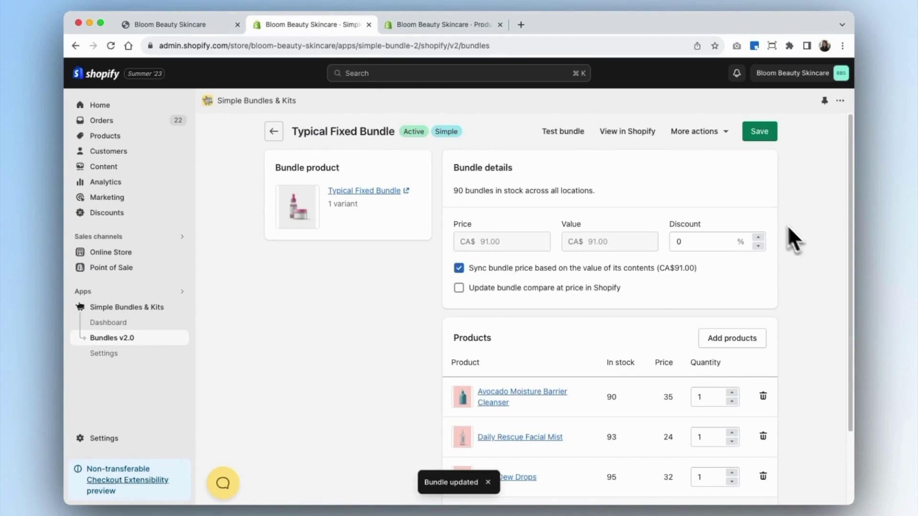
scroll(770, 259, "down", 1)
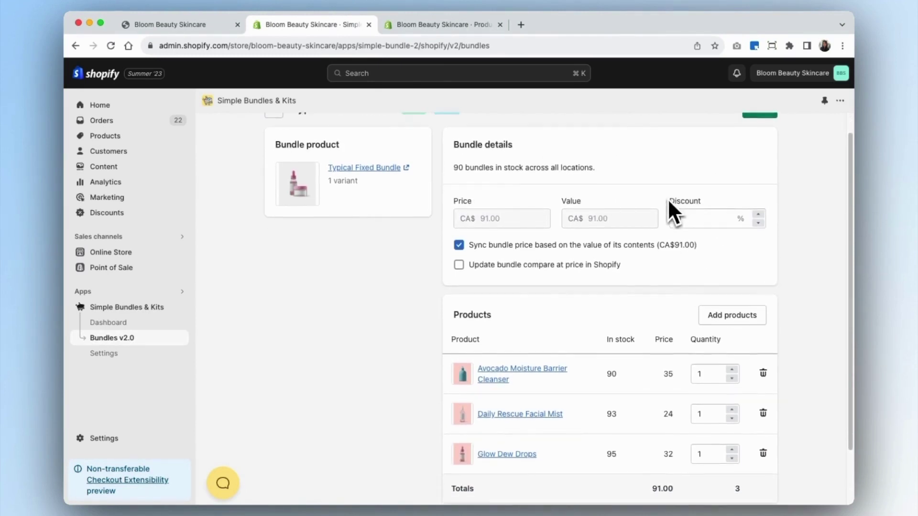
scroll(669, 205, "down", 3)
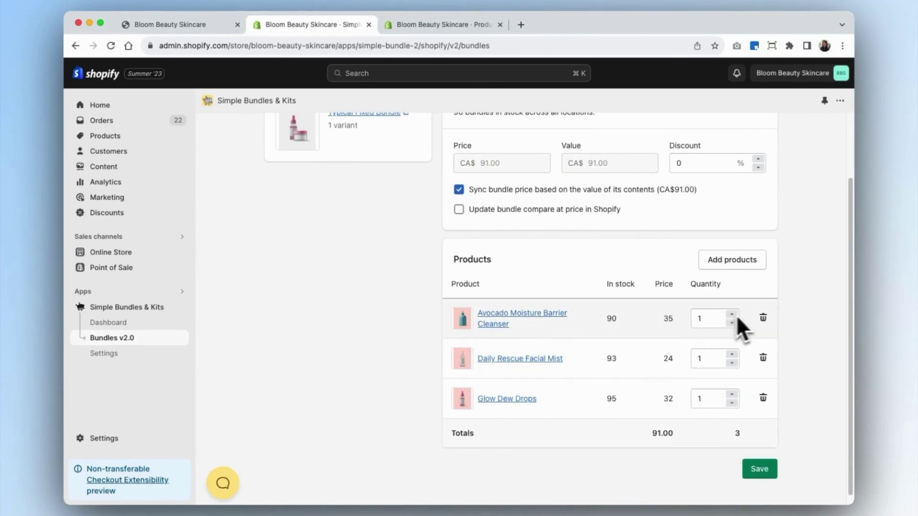
scroll(819, 311, "up", 3)
left_click(759, 132)
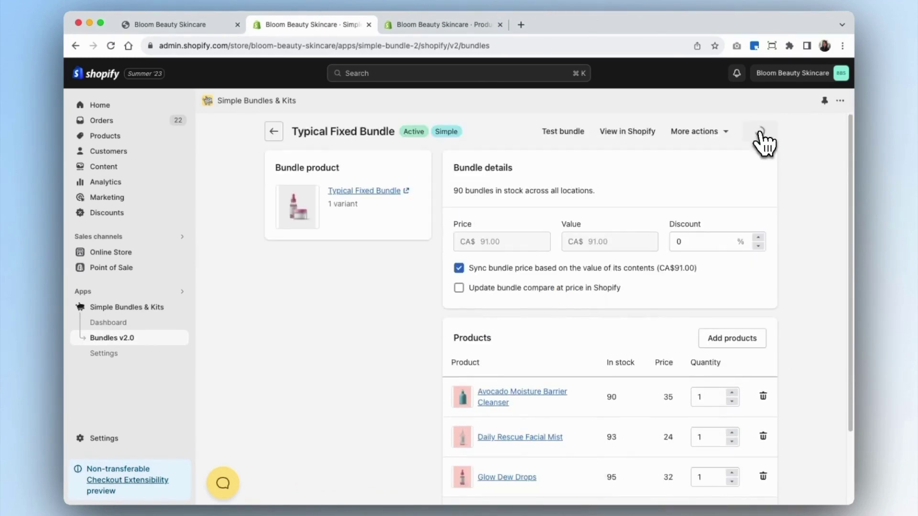
left_click(565, 131)
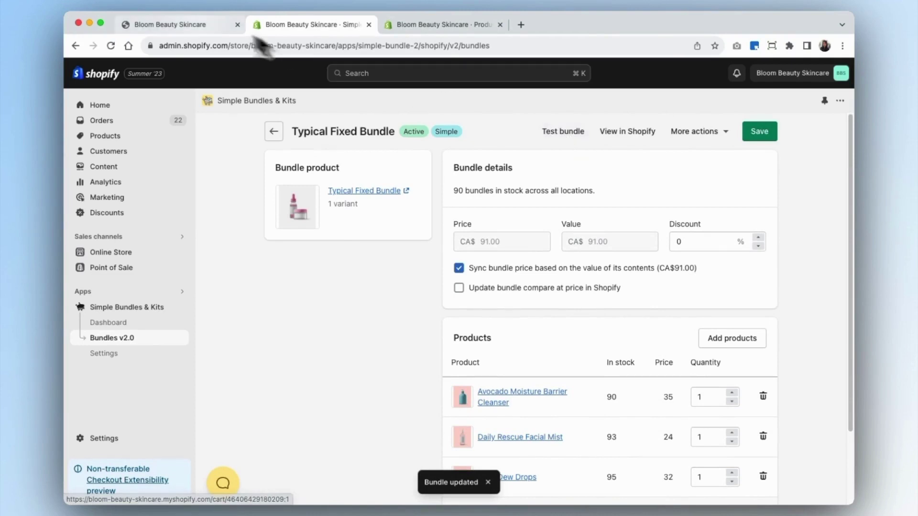
Step: Find Typical Fixed Bundle in the storefront and add it to the cart at $91.00
left_click(188, 26)
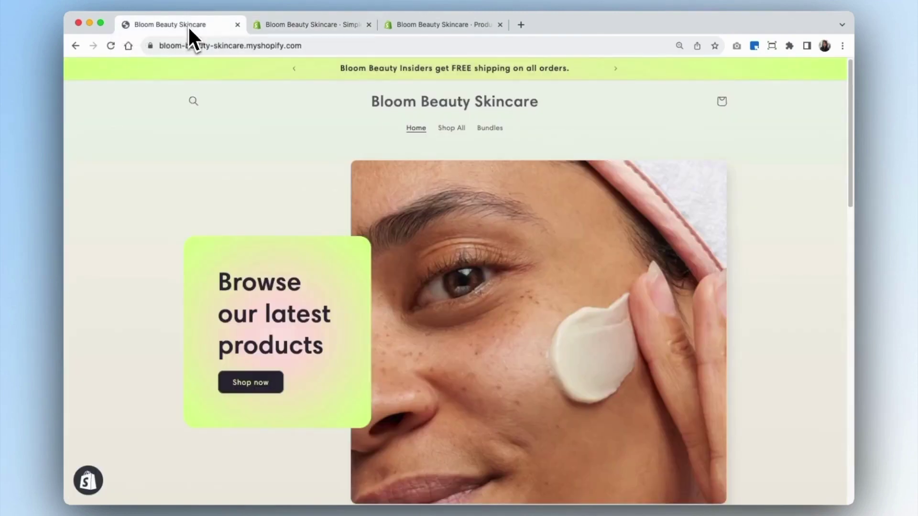
left_click(197, 104)
type("Typical")
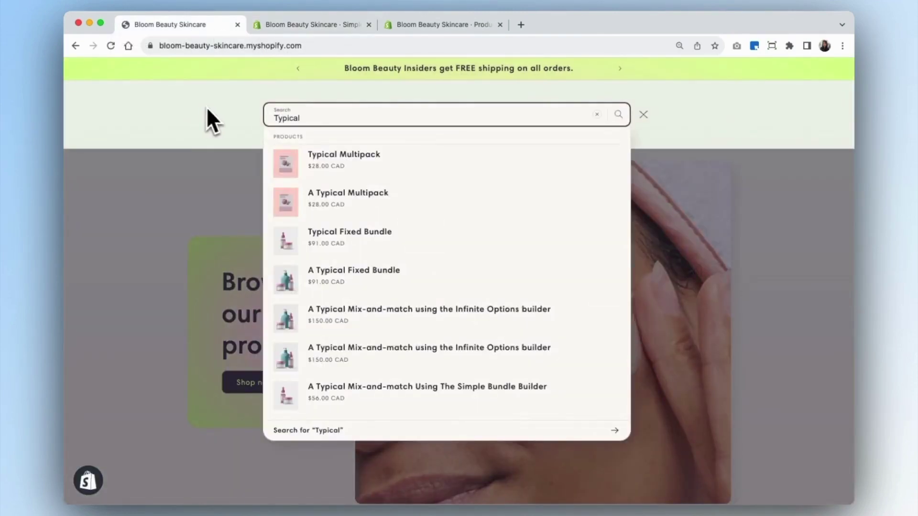
left_click(390, 236)
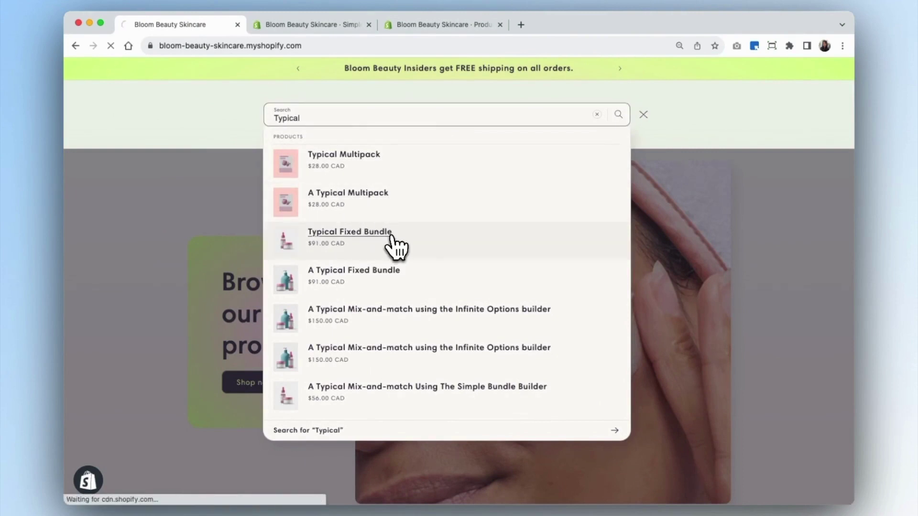
scroll(597, 277, "down", 1)
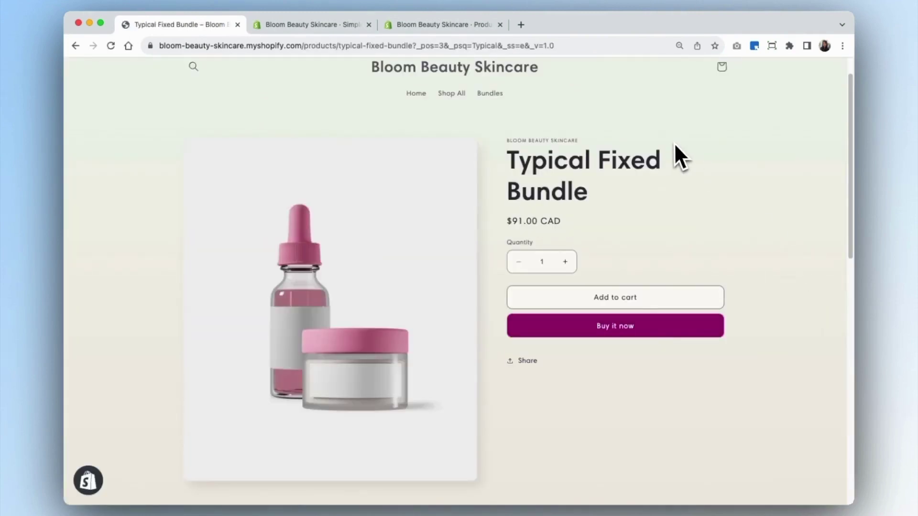
left_click(621, 300)
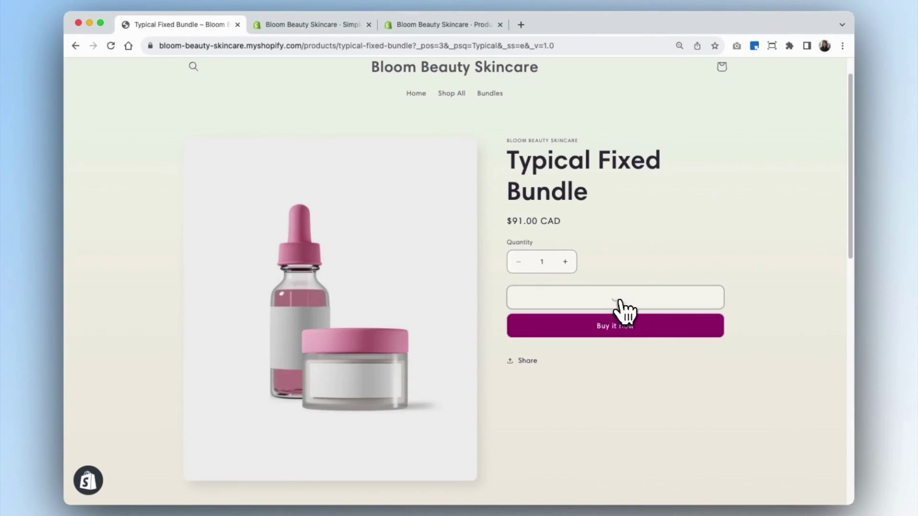
left_click(686, 238)
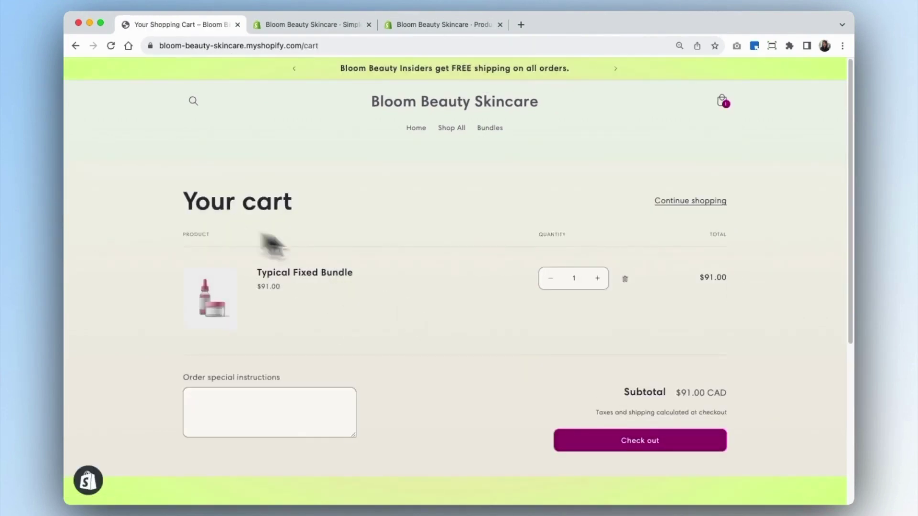
Step: Check out and pay for the Typical Fixed Bundle order, totalling $105.90 with shipping
left_click(667, 440)
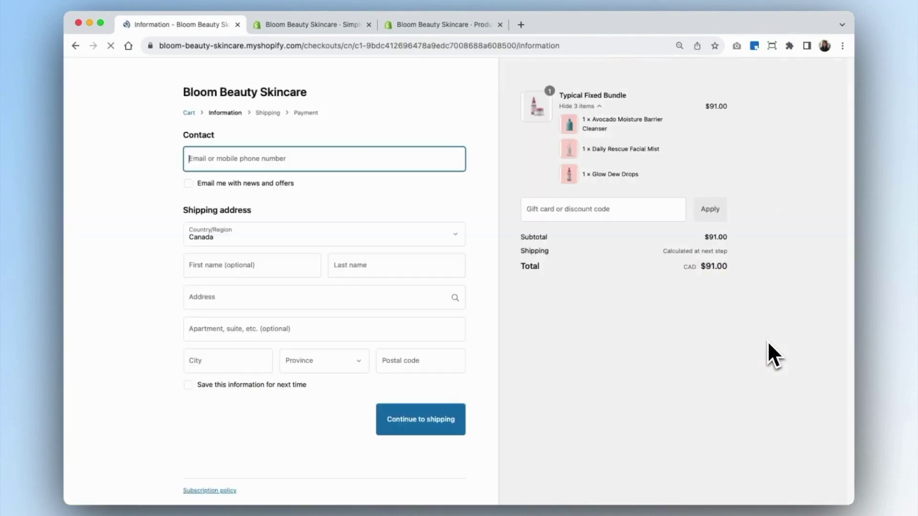
left_click(601, 106)
left_click(602, 107)
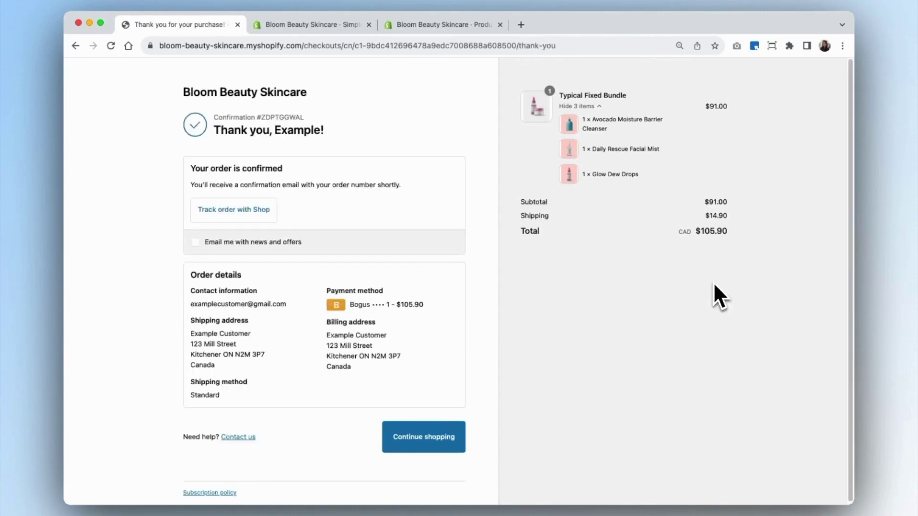
left_click(332, 24)
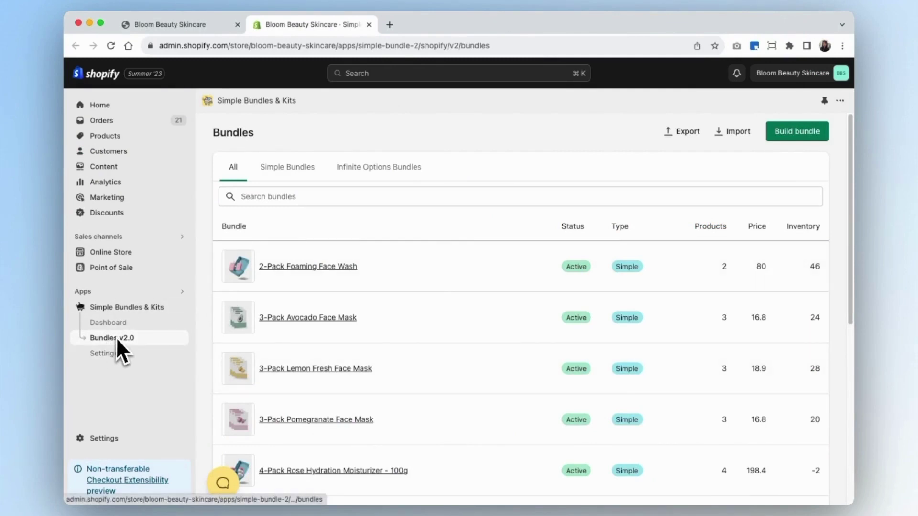
Step: Begin another Simple Bundle built on a newly created bundle product
left_click(783, 134)
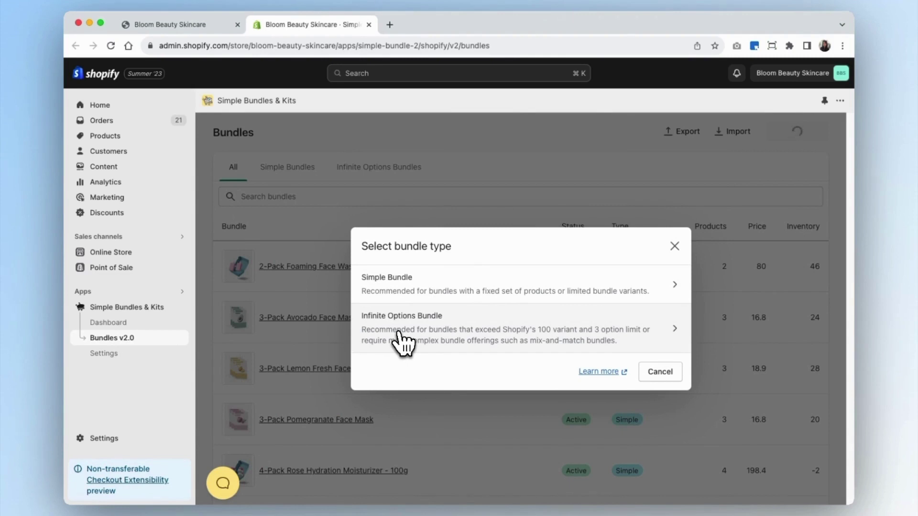
left_click(441, 304)
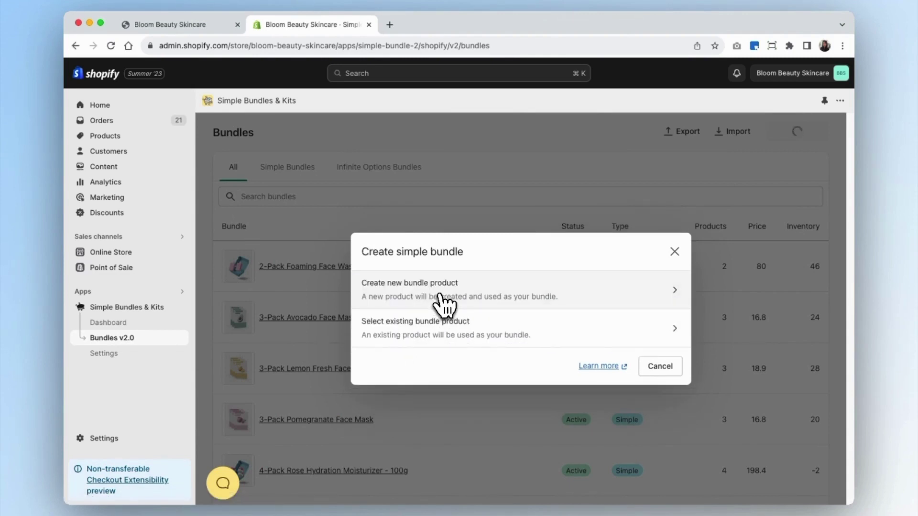
left_click(472, 301)
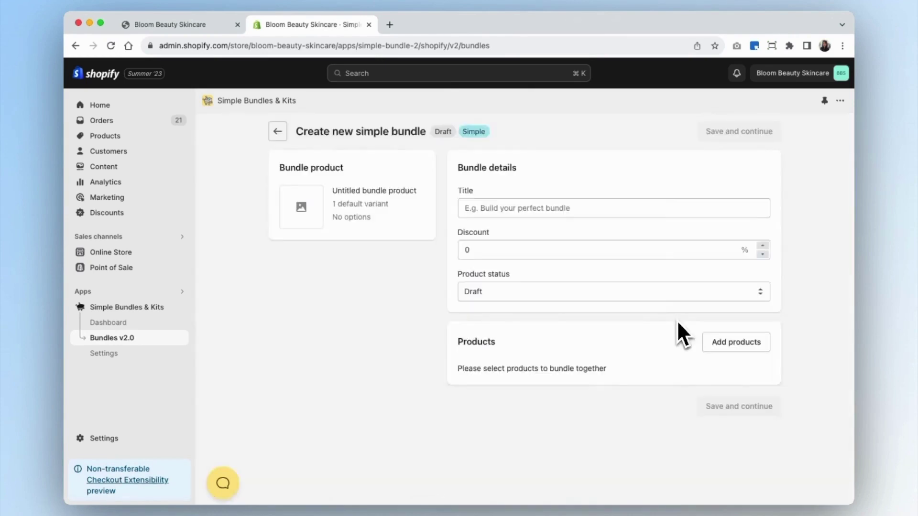
Step: Title the bundle 'Typical Multipack', set the discount to 0, and make it Active
left_click(622, 211)
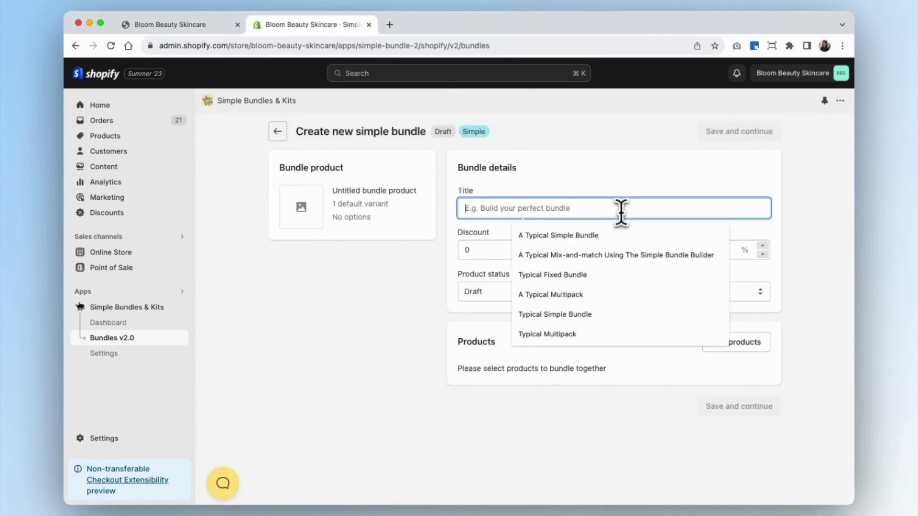
type("Typical Multipack")
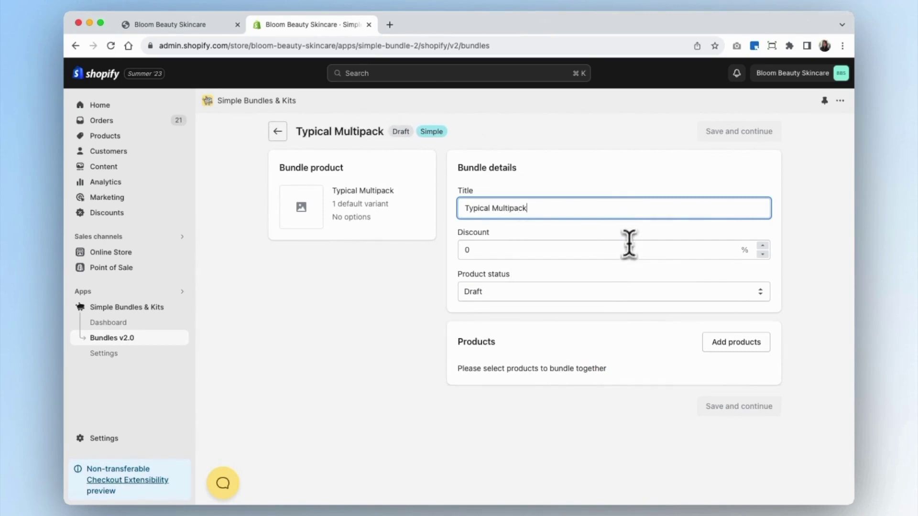
left_click_drag(588, 249, 456, 258)
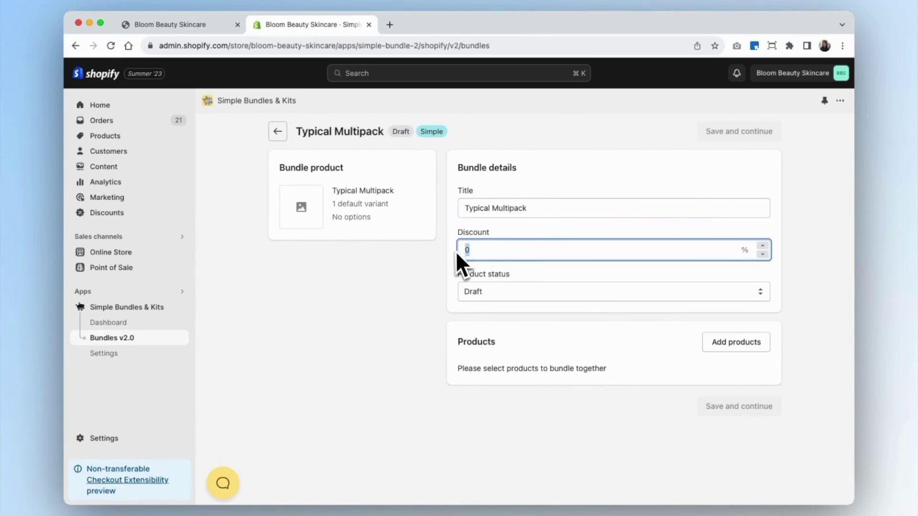
type("20")
double_click(490, 260)
type("0")
left_click(492, 290)
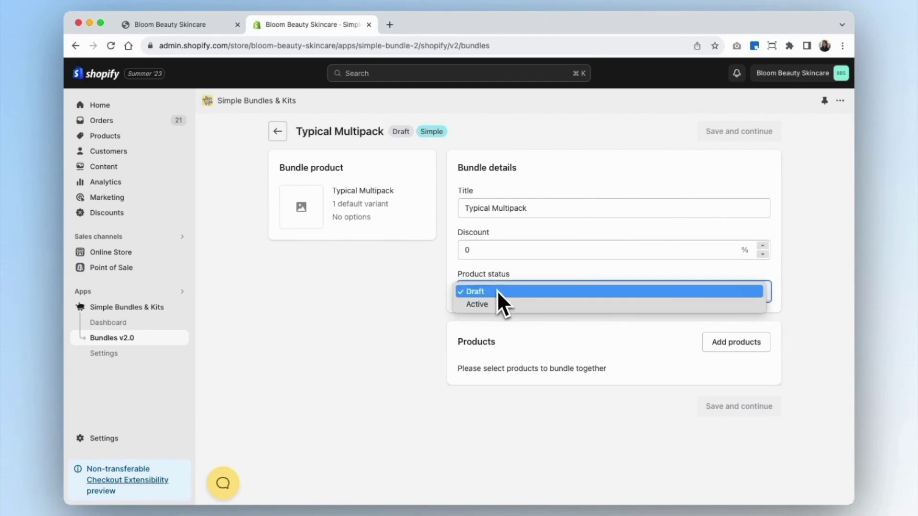
left_click(497, 307)
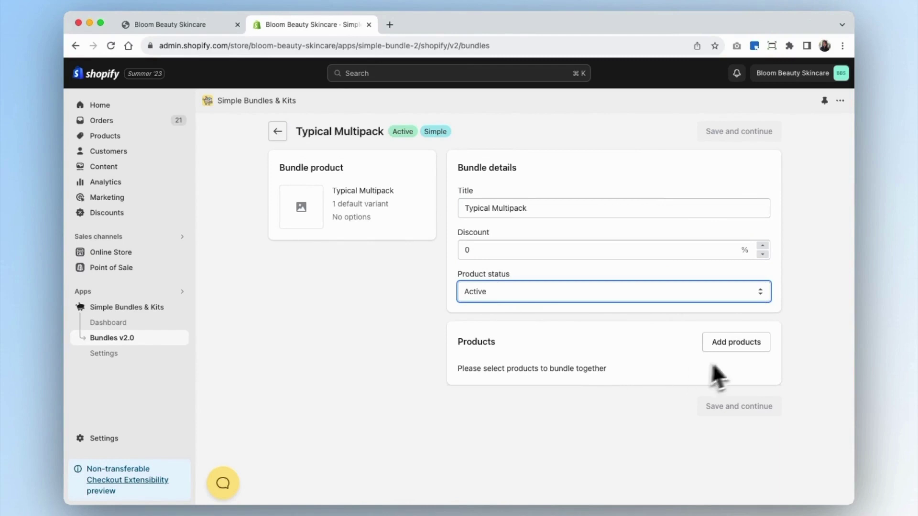
Step: Add Pomegranate Face Mask to the bundle via a 'pomegran' search
left_click(732, 346)
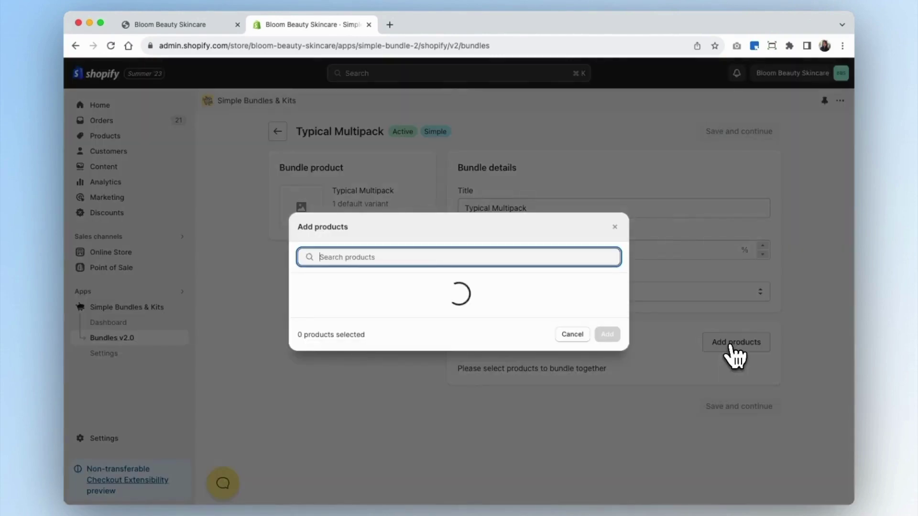
type("pomegran")
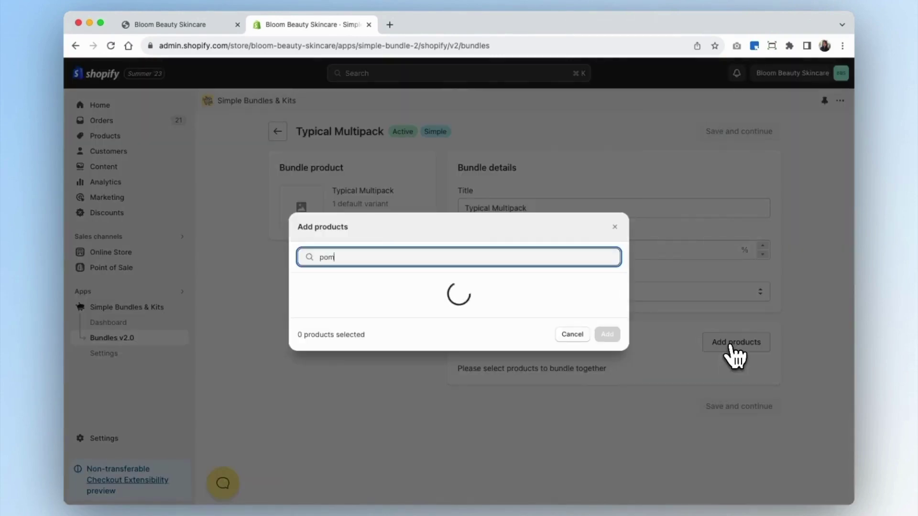
left_click(457, 205)
left_click(608, 449)
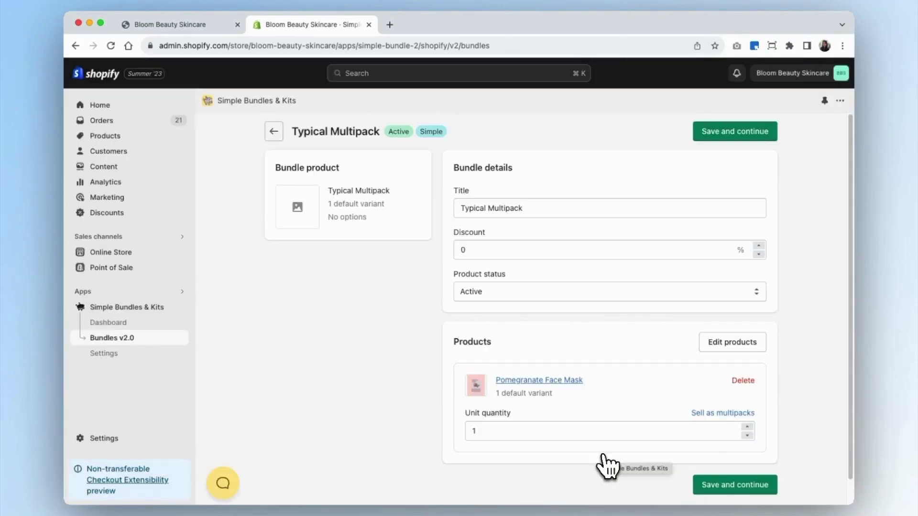
Step: Switch to selling as multipacks and rename the options to 4-pack and 8-pack
scroll(701, 422, "down", 1)
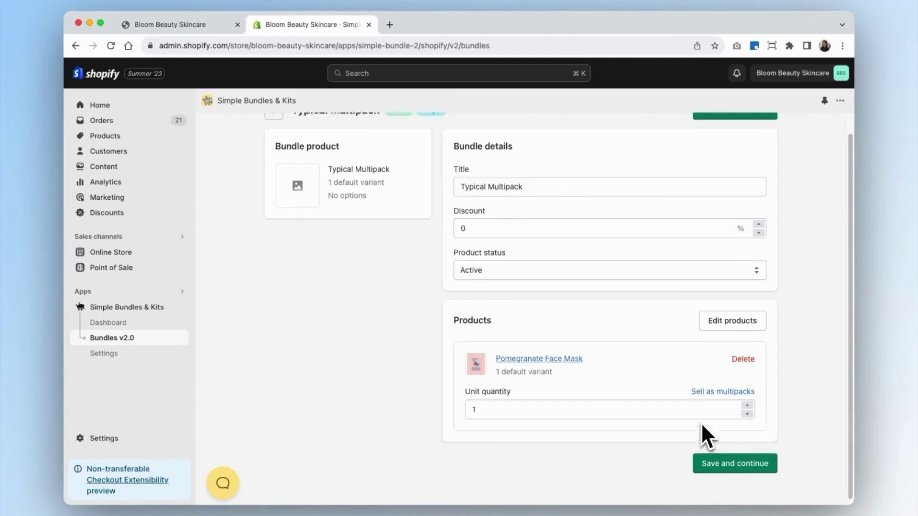
left_click(730, 390)
scroll(540, 387, "down", 5)
left_click(511, 306)
double_click(514, 307)
type("4-pack")
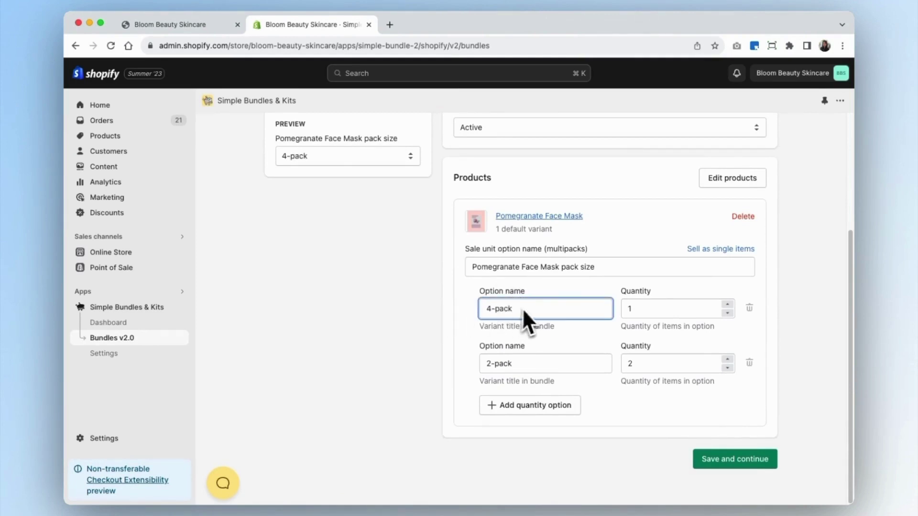
triple_click(524, 368)
type("8-pack")
Step: Add a 12-pack option, set quantities 4, 8 and 12, and save the bundle
left_click(497, 409)
type("12-pack")
double_click(638, 311)
double_click(631, 365)
type("8")
double_click(631, 417)
type("12")
left_click(675, 463)
scroll(675, 466, "up", 4)
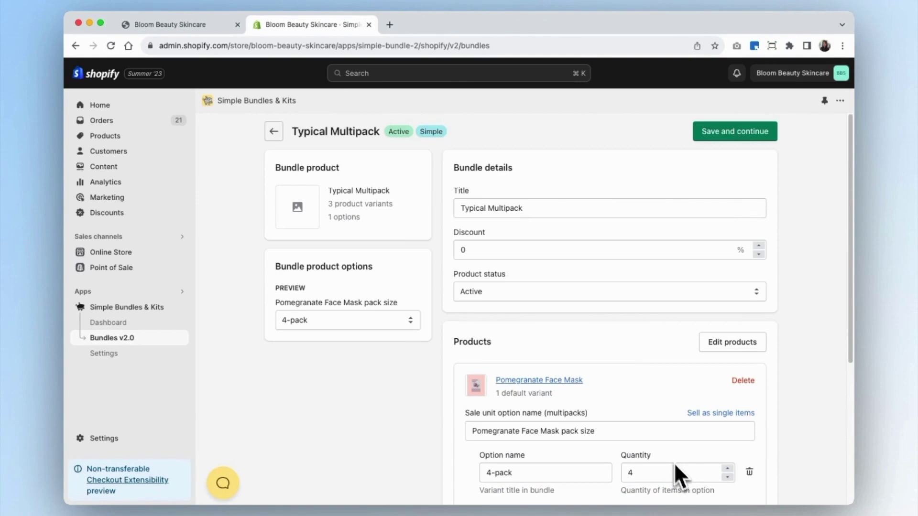
scroll(767, 442, "down", 5)
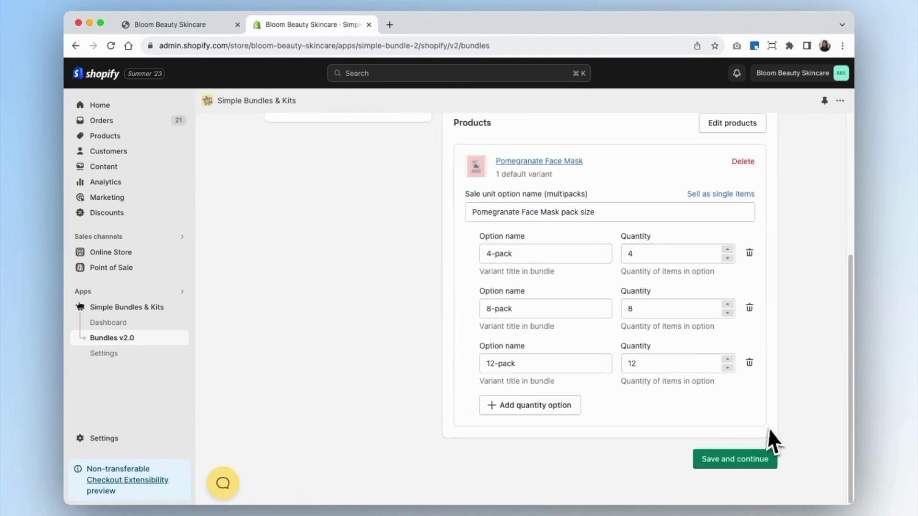
left_click(730, 461)
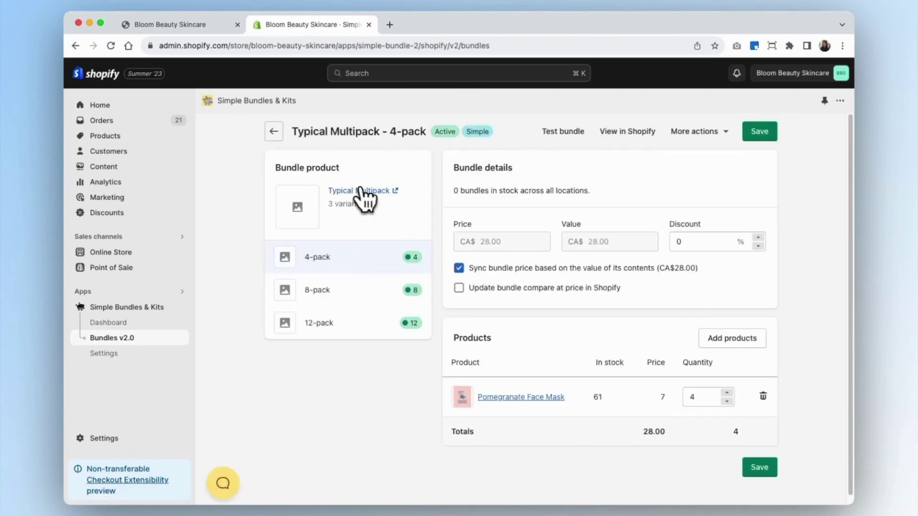
Step: Upload Typical Multipack.png as the Typical Multipack product's image in the Shopify admin
left_click(388, 191)
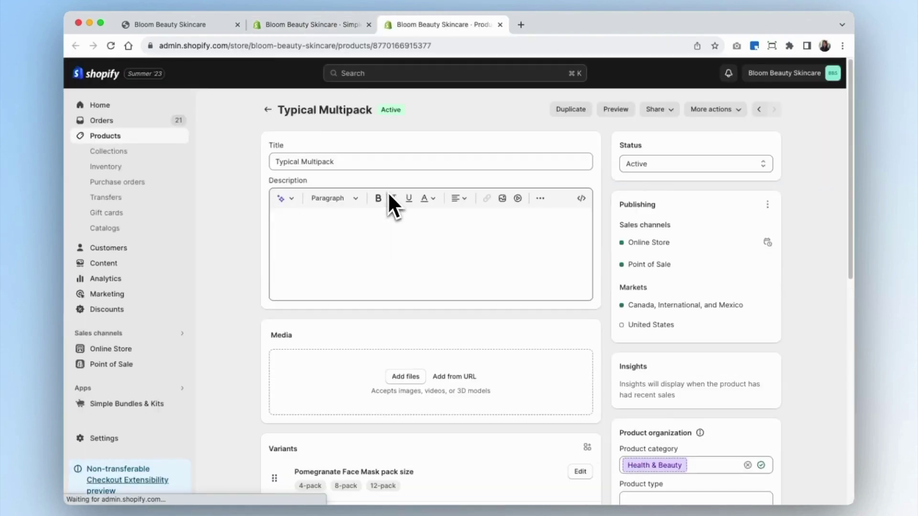
left_click(405, 377)
left_click(297, 126)
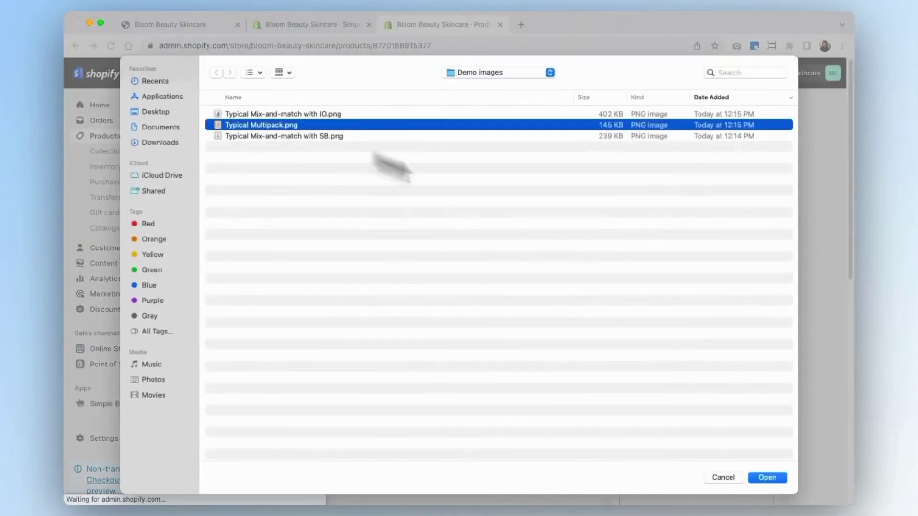
left_click(780, 478)
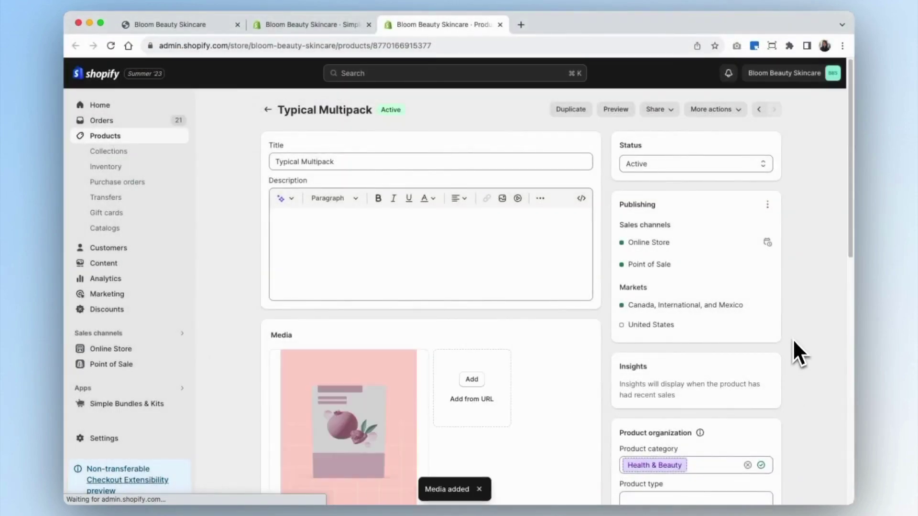
scroll(793, 340, "down", 3)
scroll(808, 259, "up", 10)
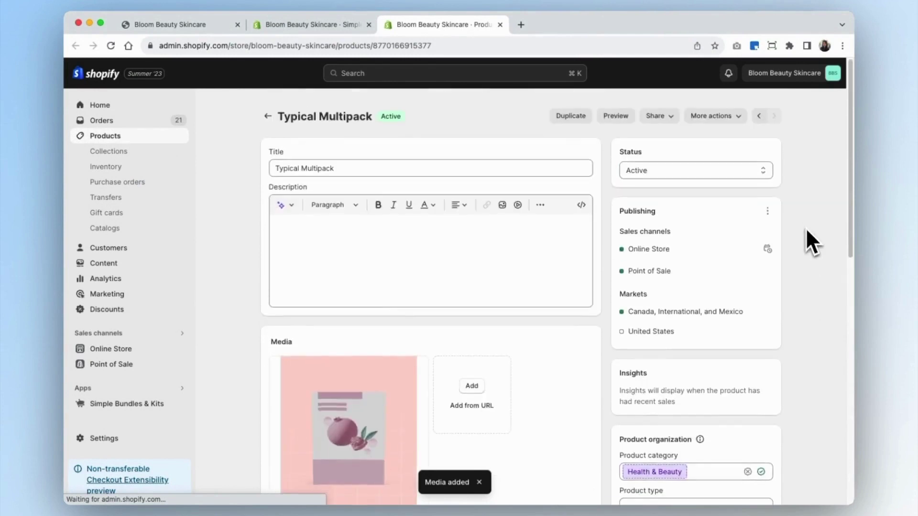
scroll(410, 117, "down", 15)
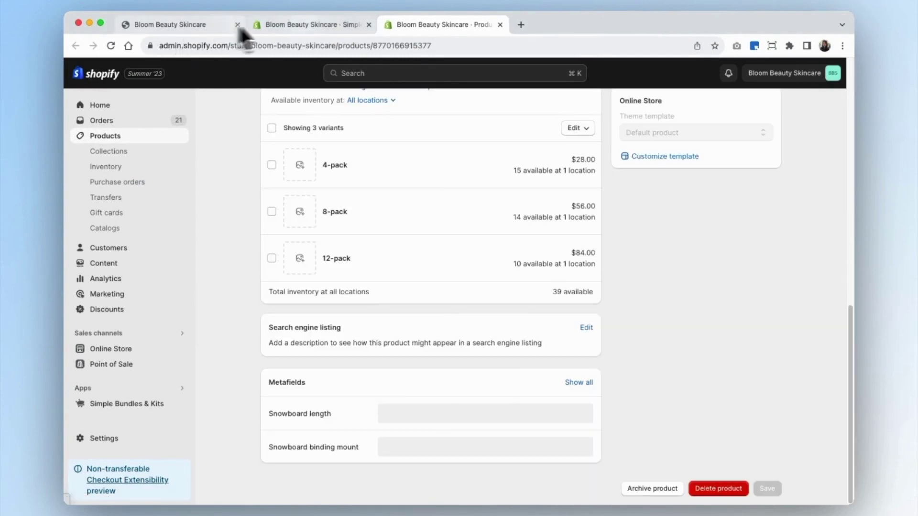
left_click(306, 25)
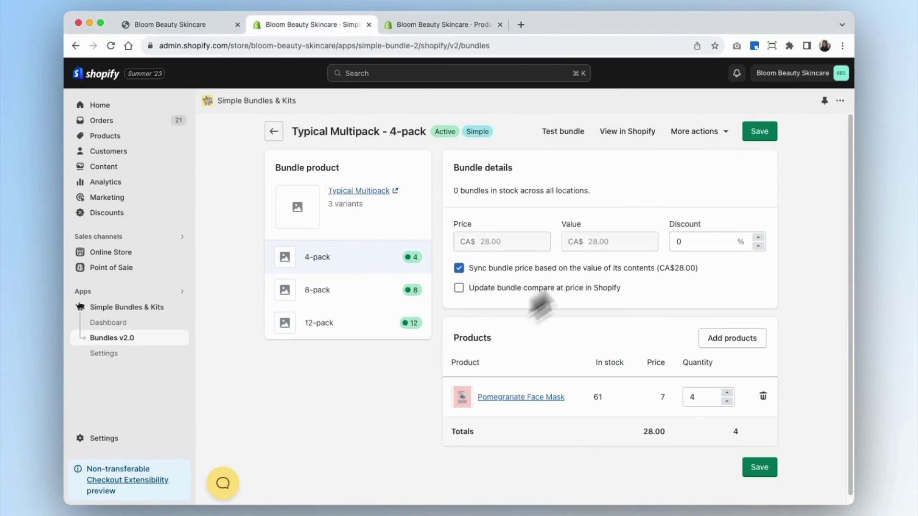
Step: Save the Typical Multipack 8-pack bundle at CA$56.00, then switch to the storefront home page
left_click(771, 133)
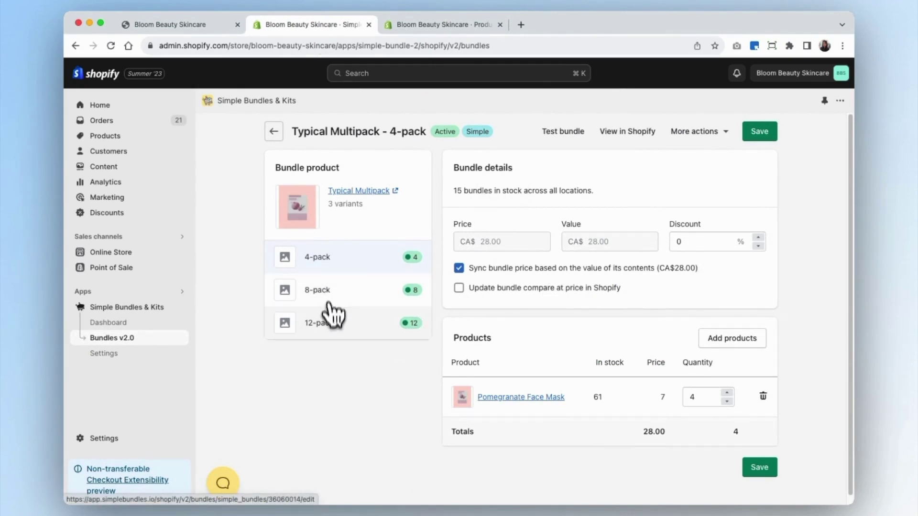
left_click(330, 329)
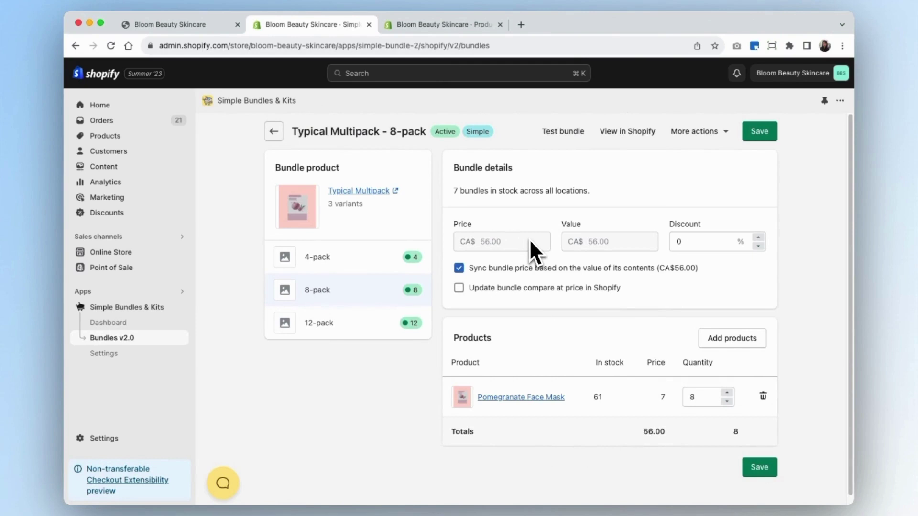
left_click(760, 467)
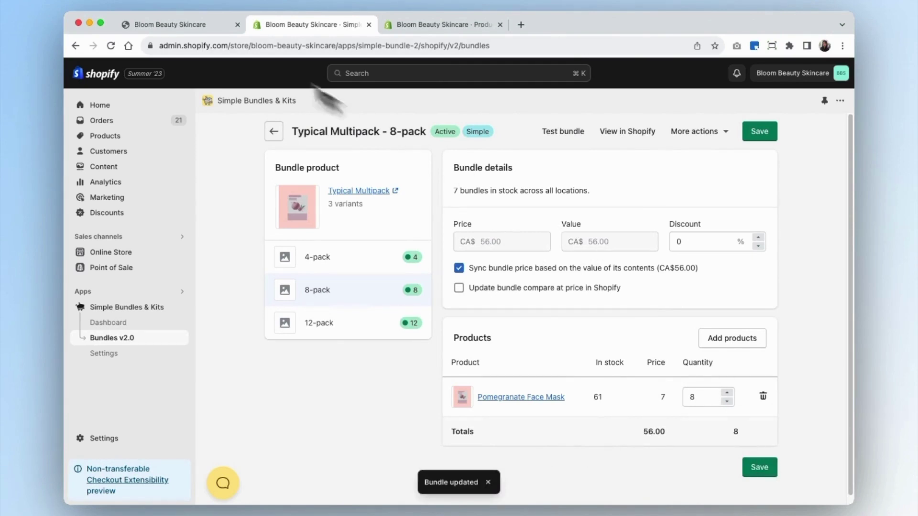
left_click(199, 27)
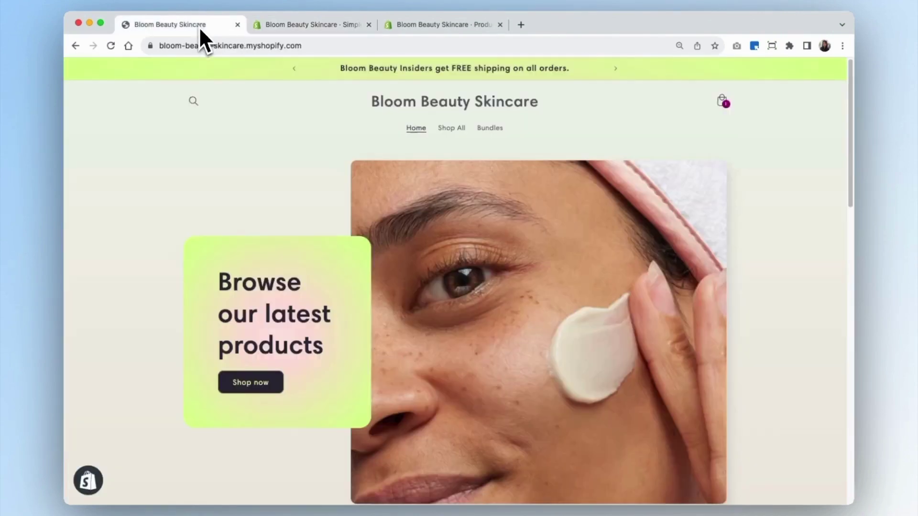
Step: Search 'typical mul' and add the Typical Multipack 12-pack ($84.00 CAD) to the cart
left_click(193, 101)
type("typical mul")
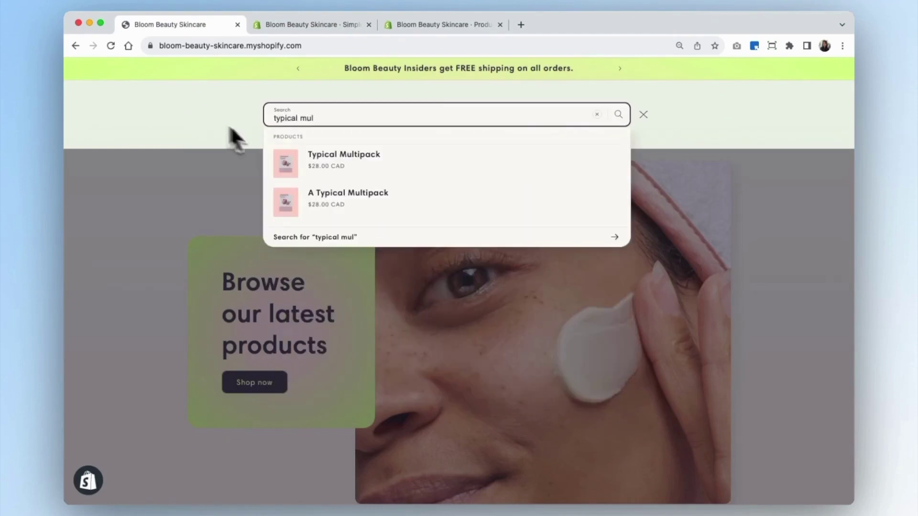
left_click(337, 158)
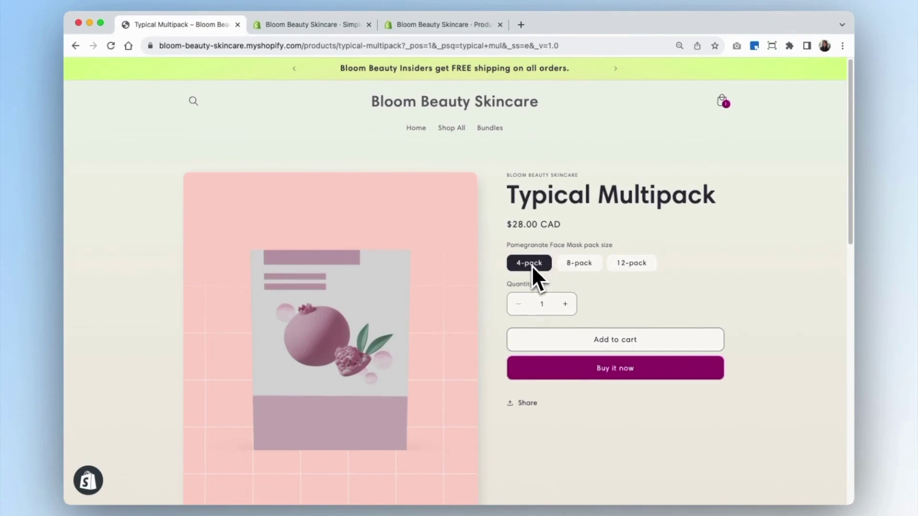
left_click(633, 266)
left_click(612, 340)
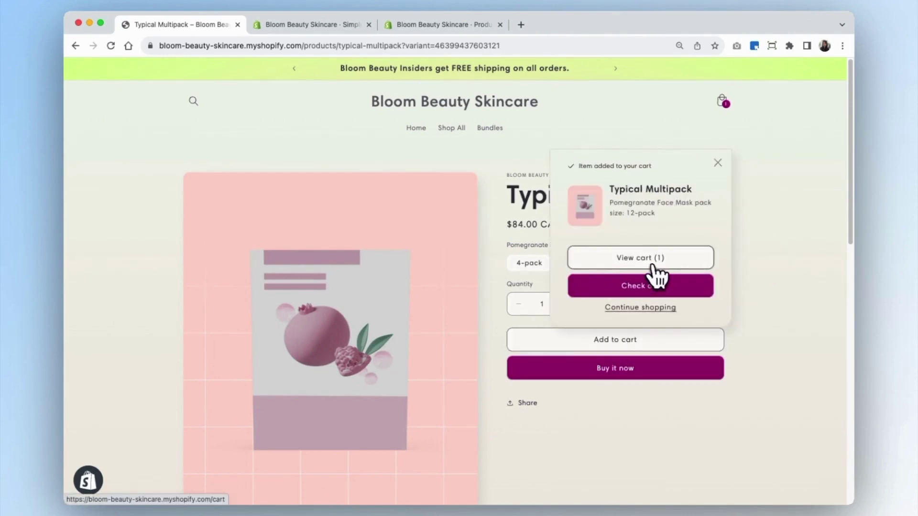
Step: Go to the cart and check out the 12-pack multipack
left_click(637, 260)
scroll(643, 225, "down", 1)
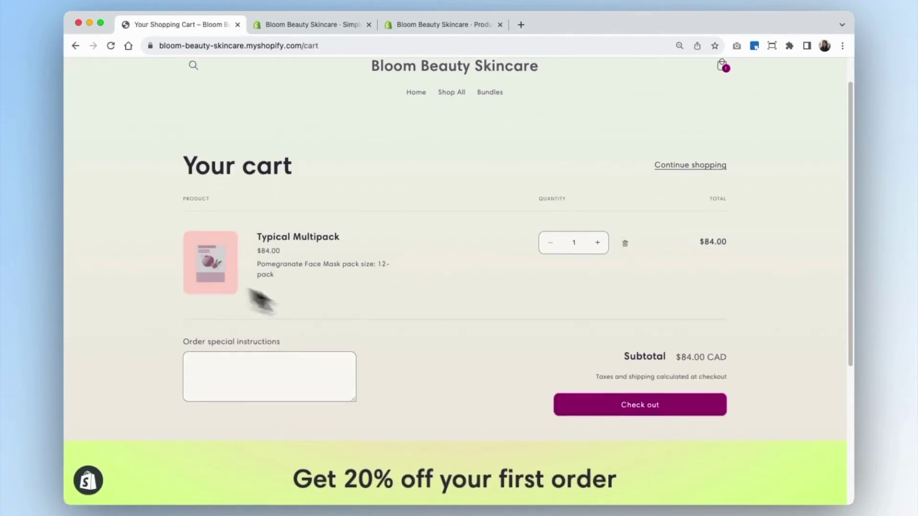
left_click(630, 406)
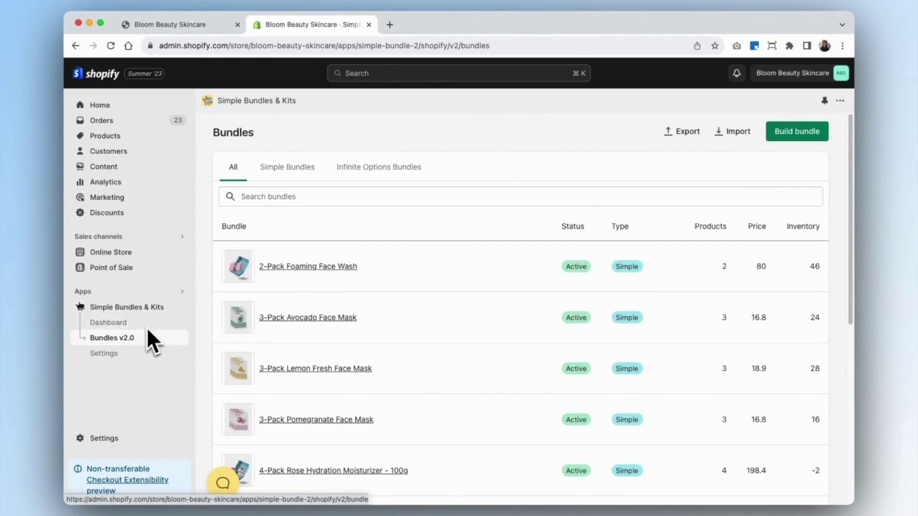
Step: Build a new Simple Bundle on a newly created bundle product
left_click(788, 140)
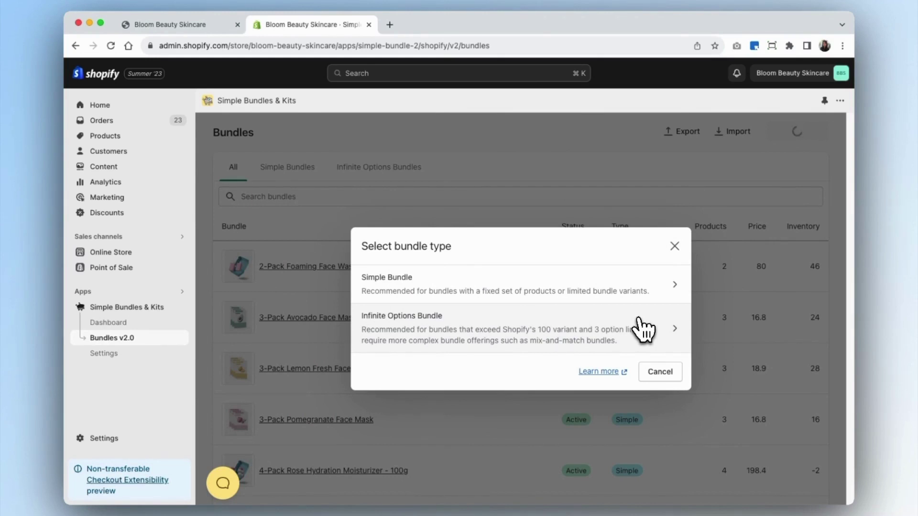
left_click(631, 298)
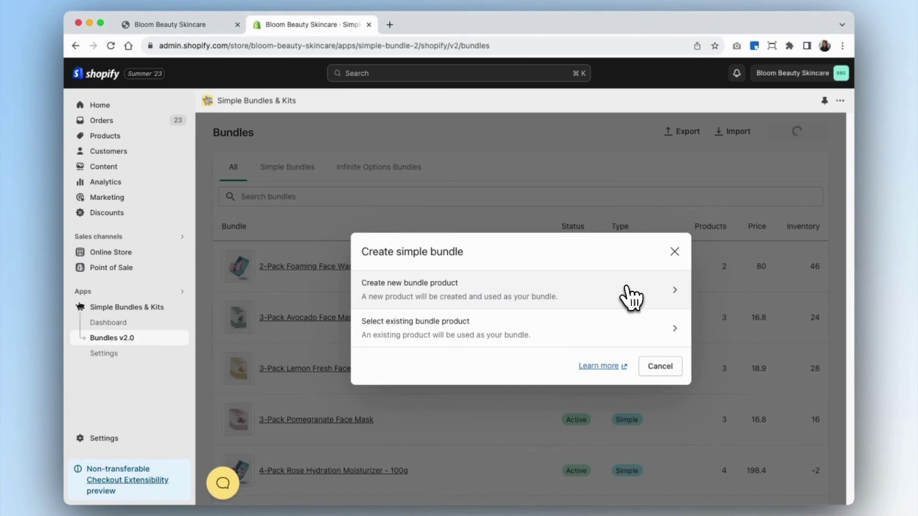
left_click(630, 296)
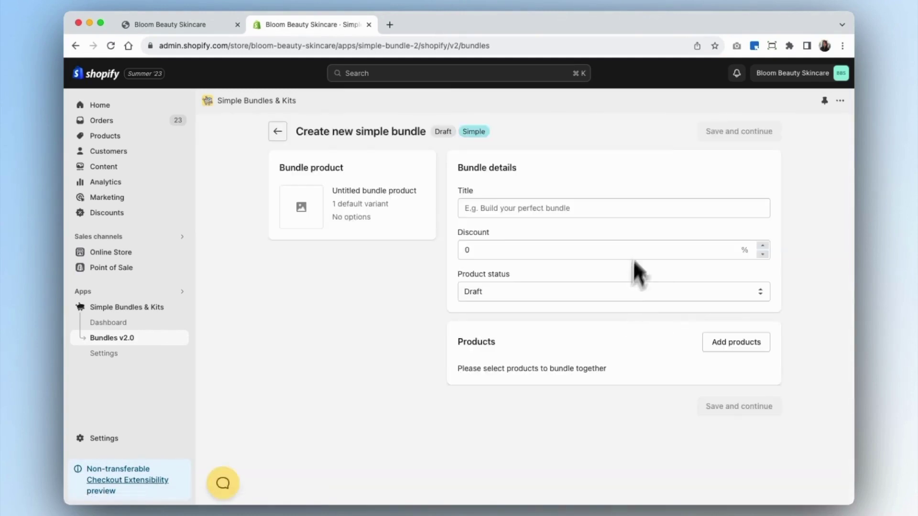
Step: Title the bundle 'Typical Mix-and-match Bundle using Simple Bundles Builder'
left_click(619, 208)
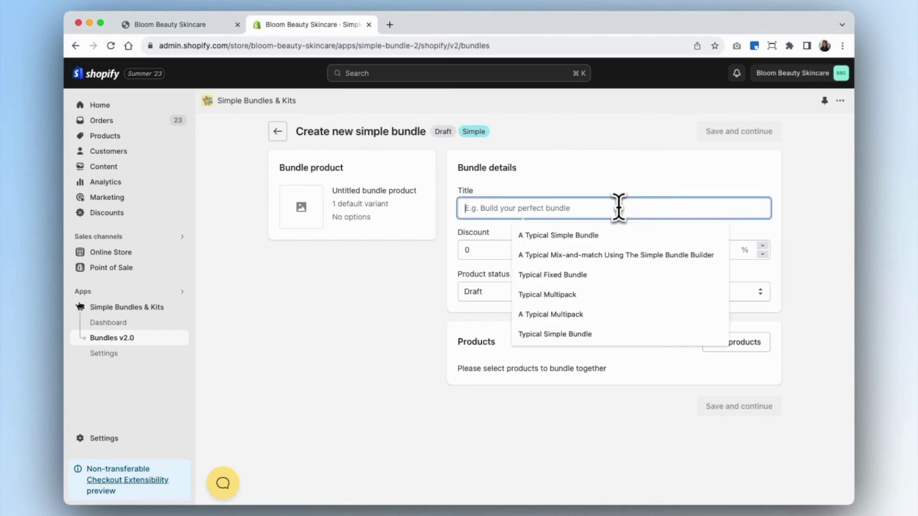
type("Typical mi")
key("BackSpace")
key("BackSpace")
type("Mix-and-match")
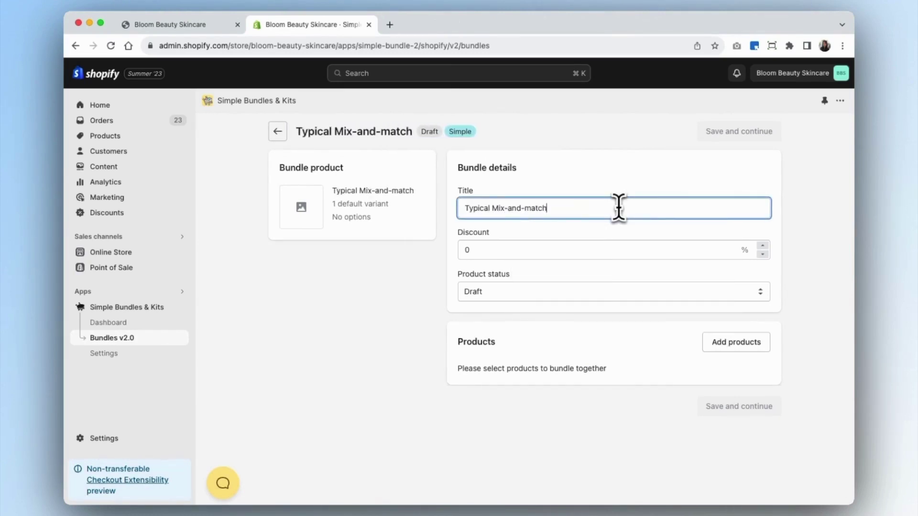
type(" Bundle using Simple Bundles Builder")
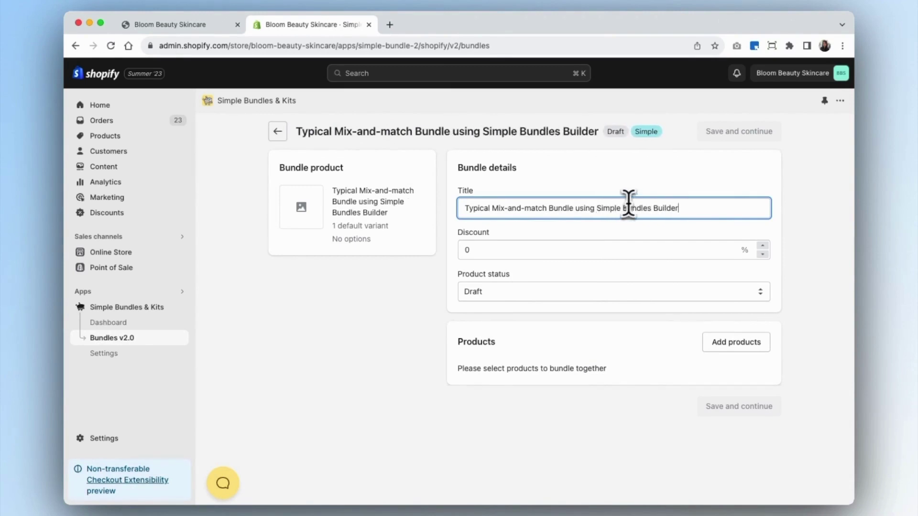
Step: Set the bundle's product status to Active and bring up the product picker
left_click(498, 250)
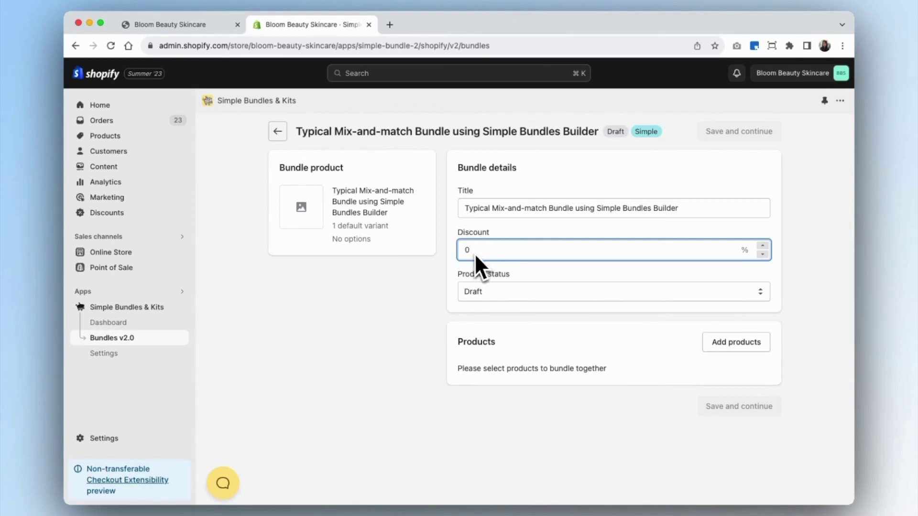
left_click(503, 292)
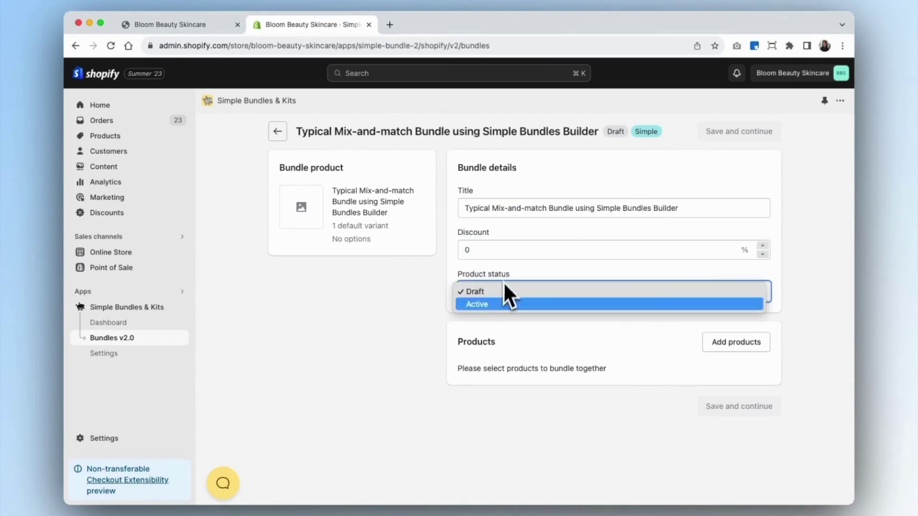
left_click(502, 309)
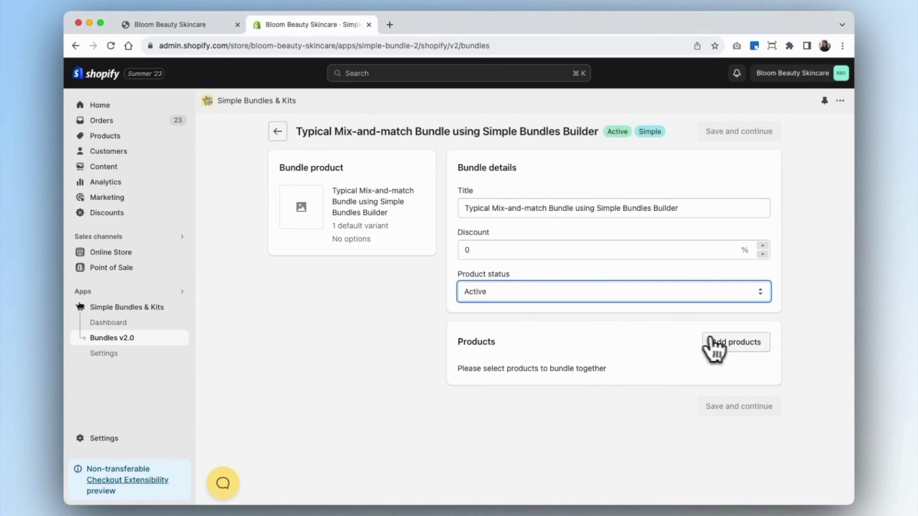
left_click(754, 343)
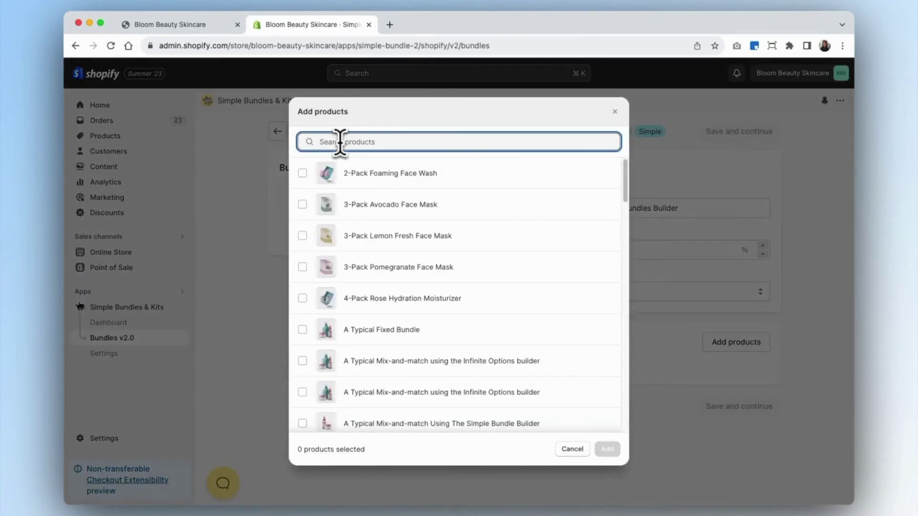
Step: Add Glow Dew Drops (10 variants) and Rose Hydration Moisturizer (4 variants), giving 40 variants
type("glow dew drop")
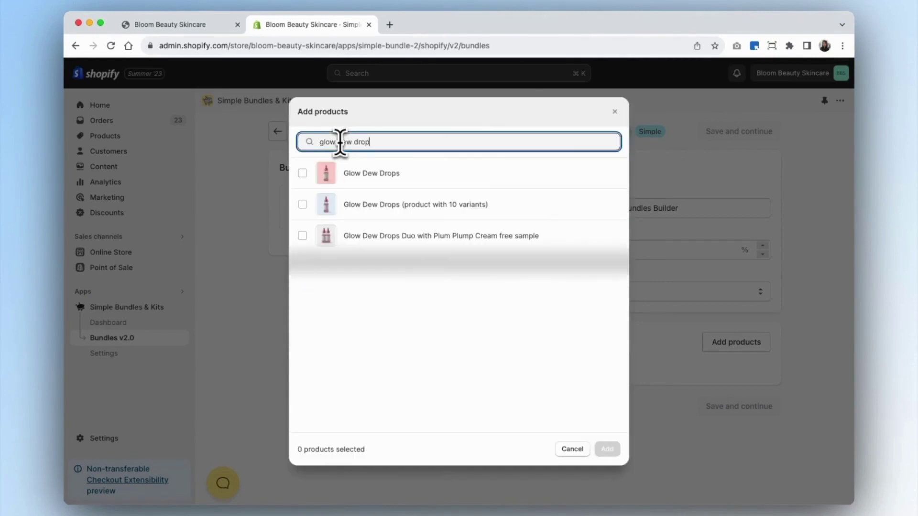
left_click(344, 205)
triple_click(381, 143)
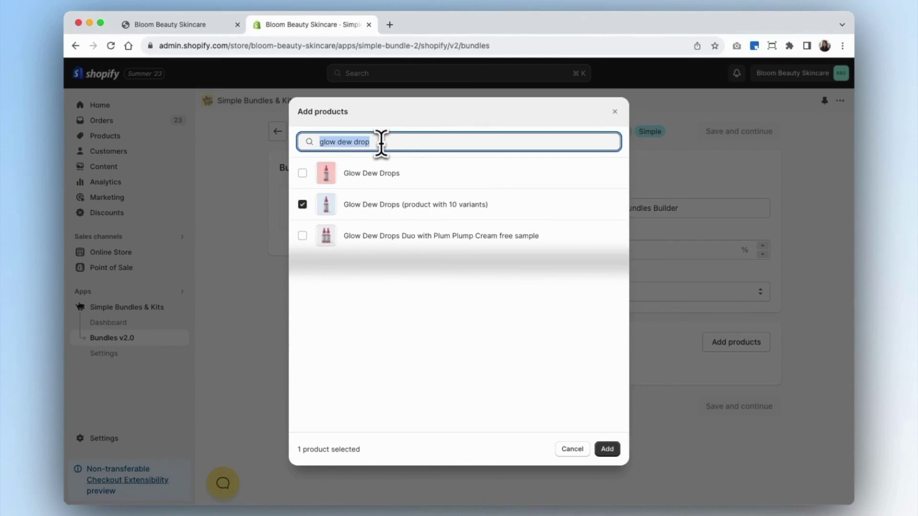
type("rose hyp")
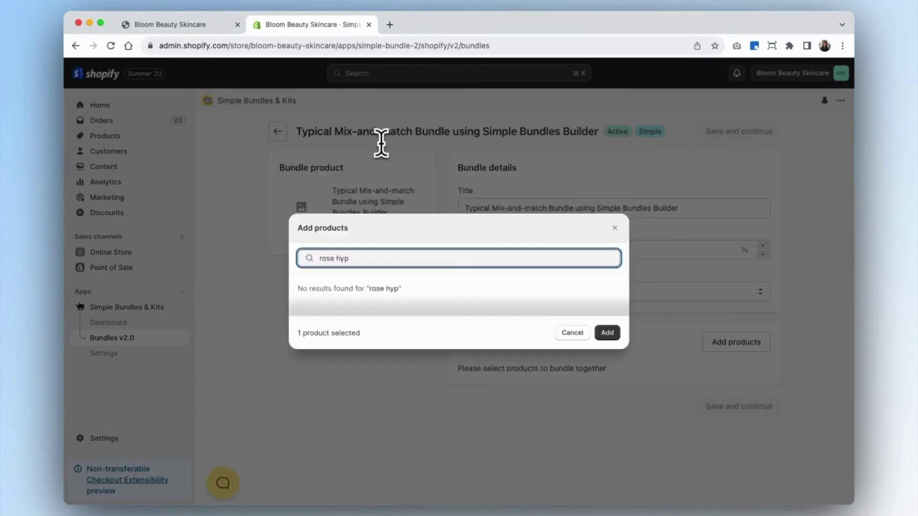
key("BackSpace")
type("dration")
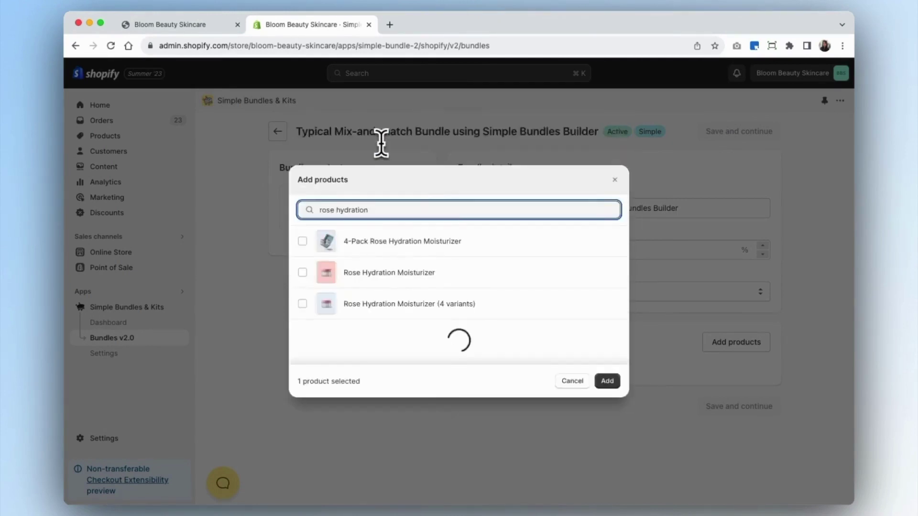
left_click(420, 236)
left_click(607, 449)
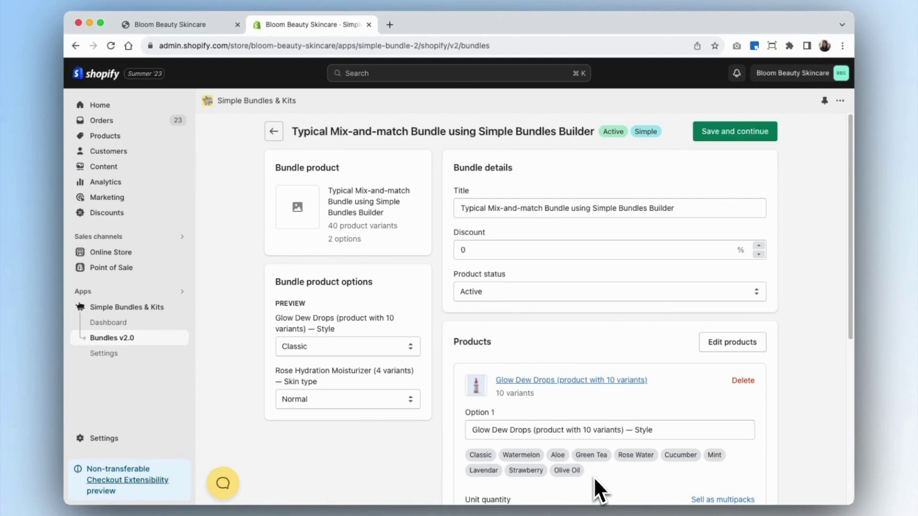
Step: Save the mix-and-match bundle (Classic / Normal at CA$56.00) and open its Shopify admin product page
scroll(593, 477, "down", 2)
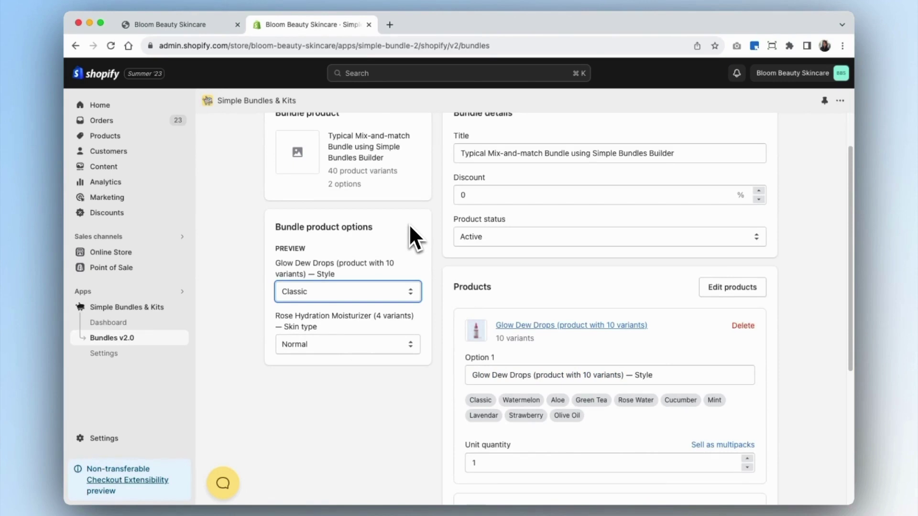
scroll(410, 228, "up", 2)
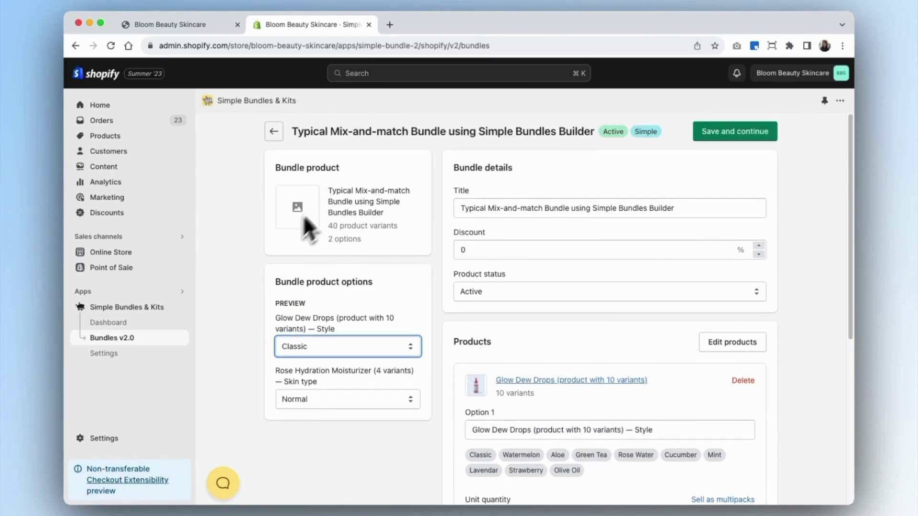
left_click(753, 136)
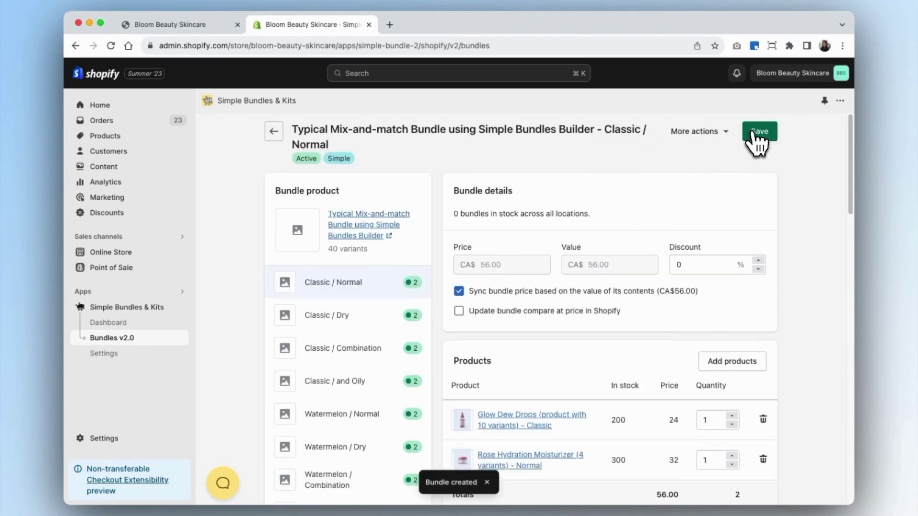
left_click(356, 224)
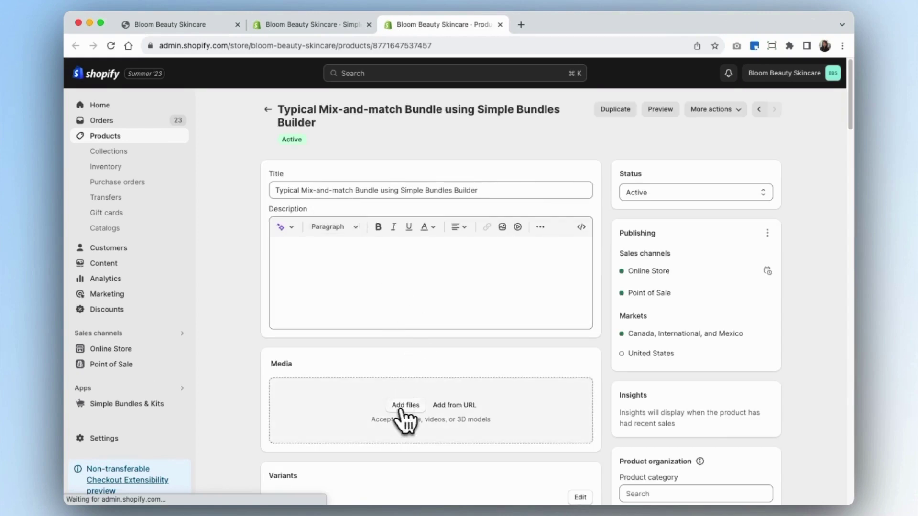
Step: Upload a bottle-and-jar image to the bundle product's Media, then return to Simple Bundles
left_click(406, 405)
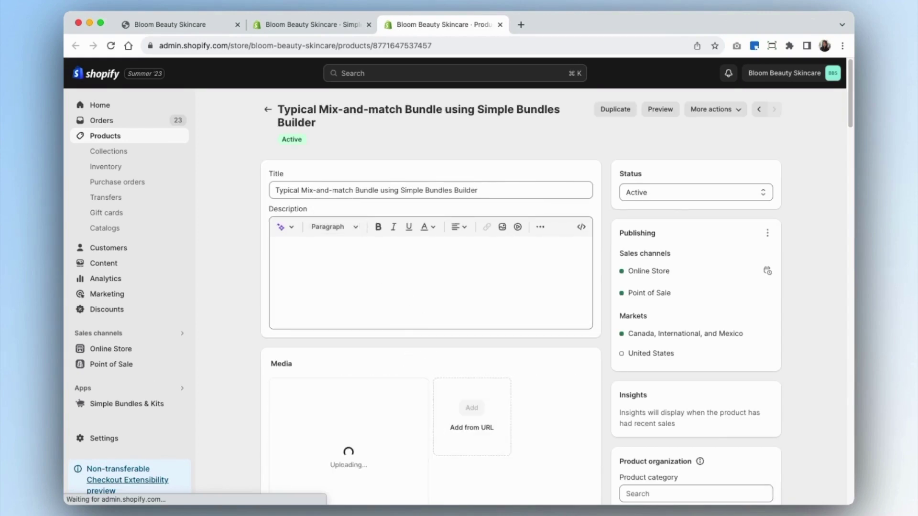
scroll(798, 391, "down", 4)
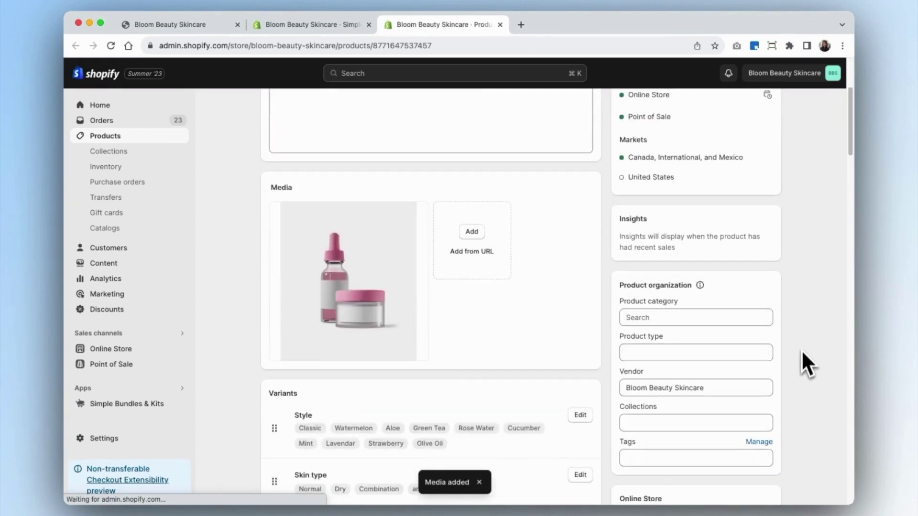
scroll(802, 343, "up", 4)
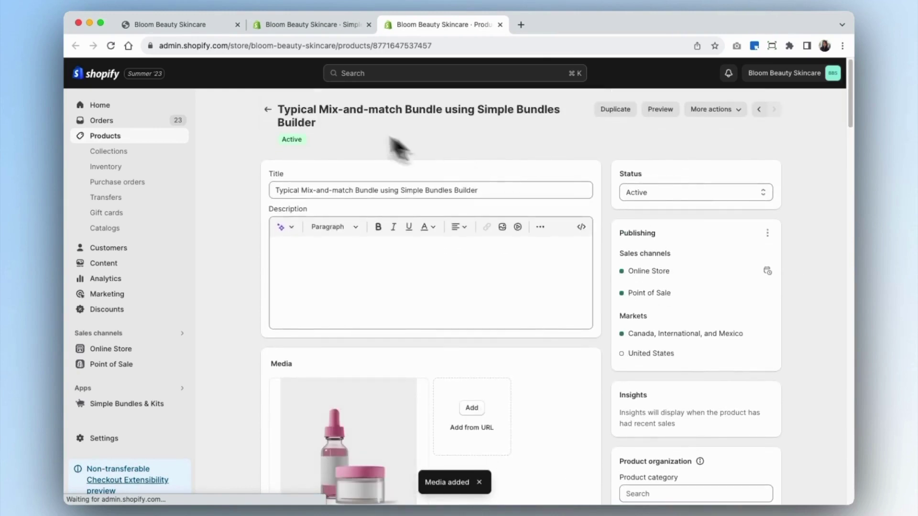
left_click(315, 27)
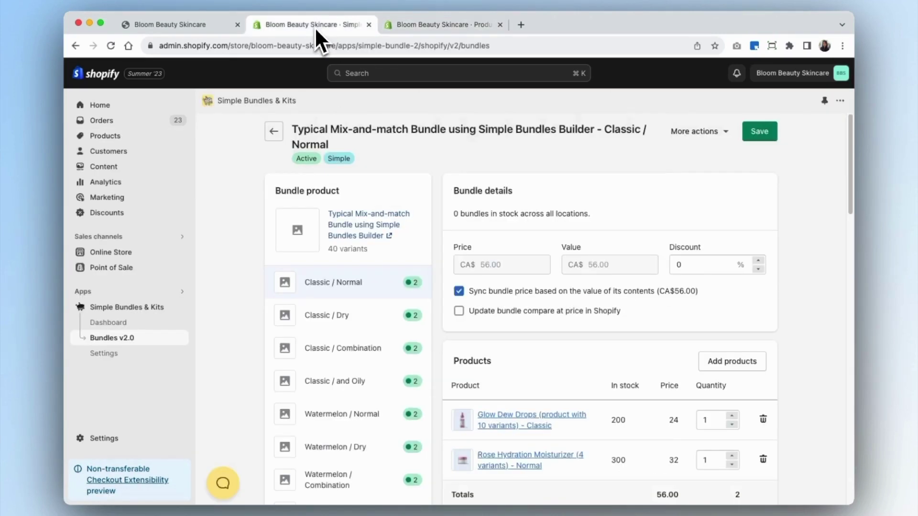
Step: Save the mix-and-match bundle twice until stock shows 400, then switch to the storefront
left_click(759, 136)
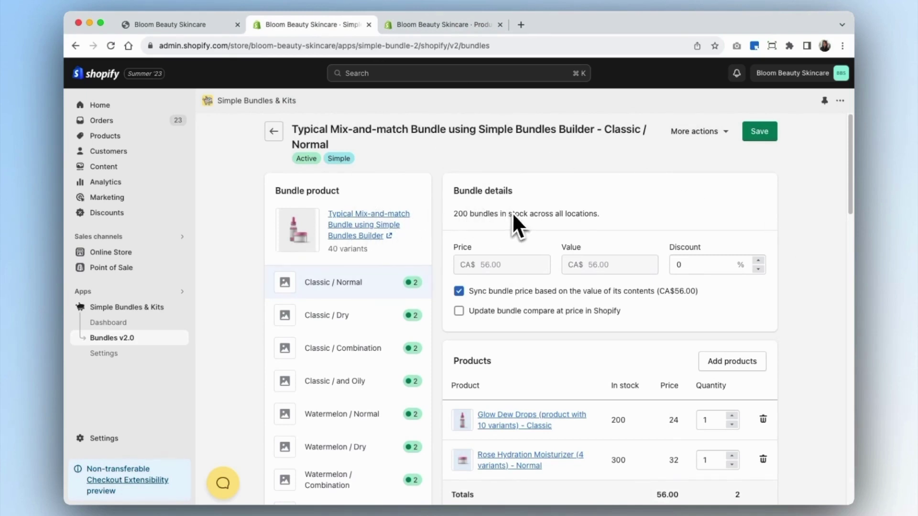
scroll(512, 212, "down", 1)
left_click_drag(553, 171, 454, 173)
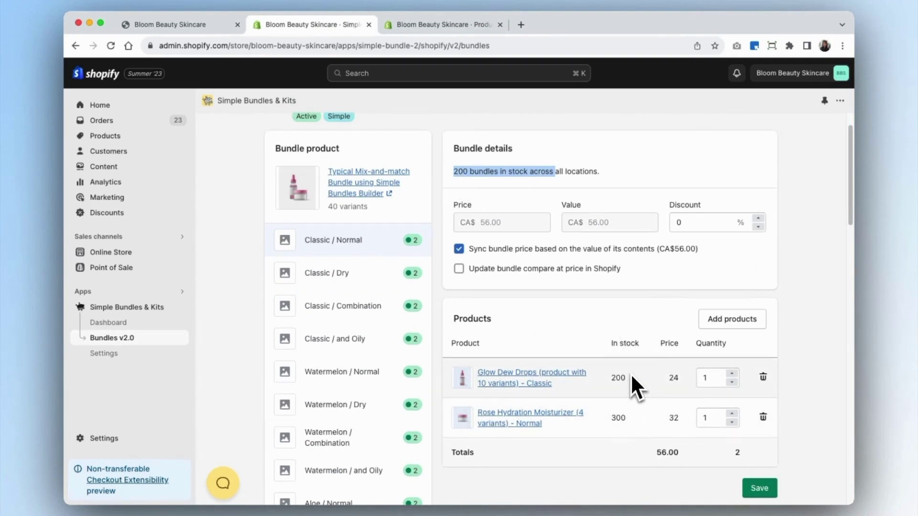
scroll(630, 374, "up", 1)
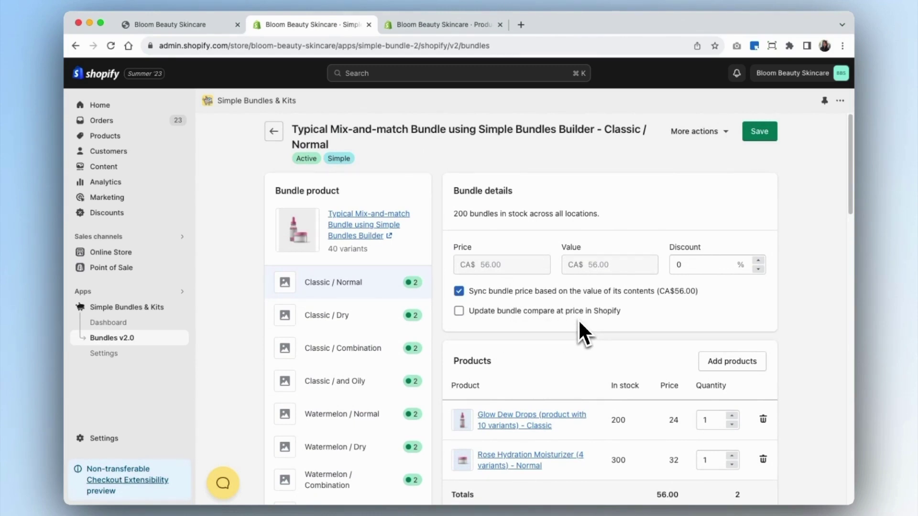
left_click(769, 134)
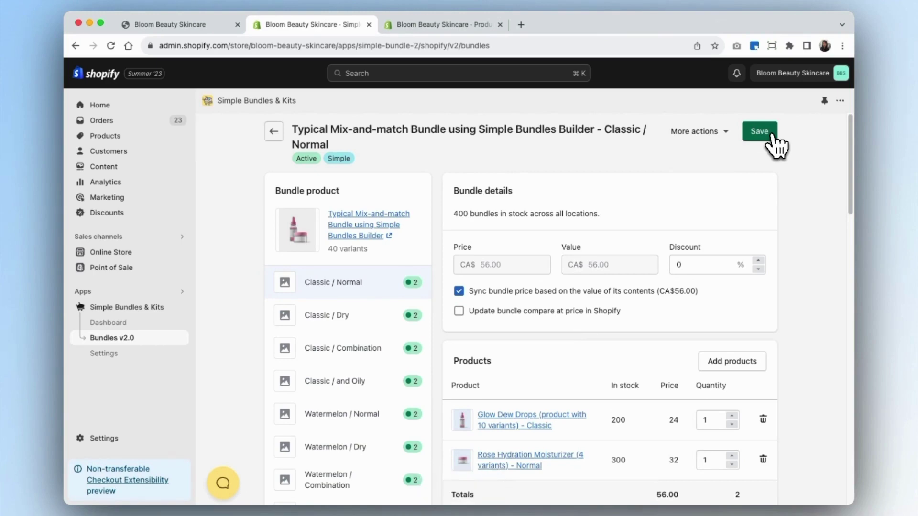
left_click(171, 27)
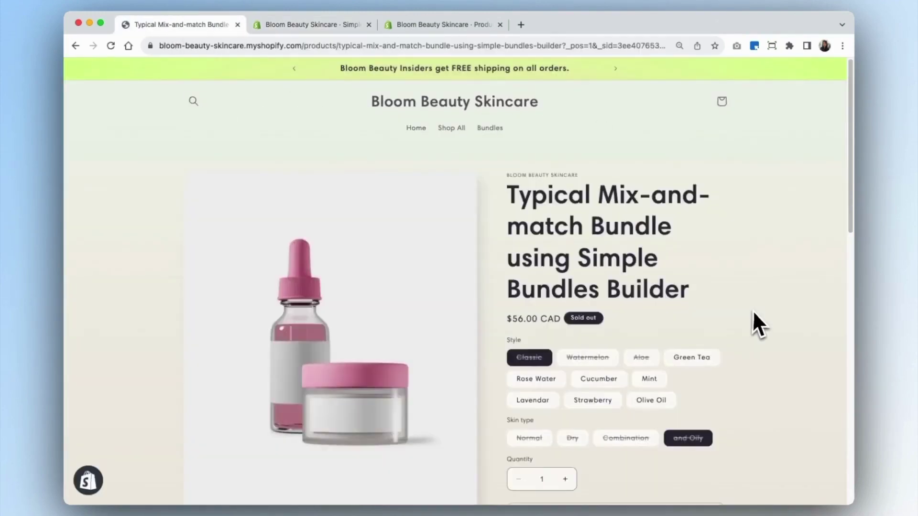
Step: Add the mix-and-match bundle in Green Tea / Normal to the cart
scroll(756, 311, "down", 2)
scroll(756, 313, "down", 1)
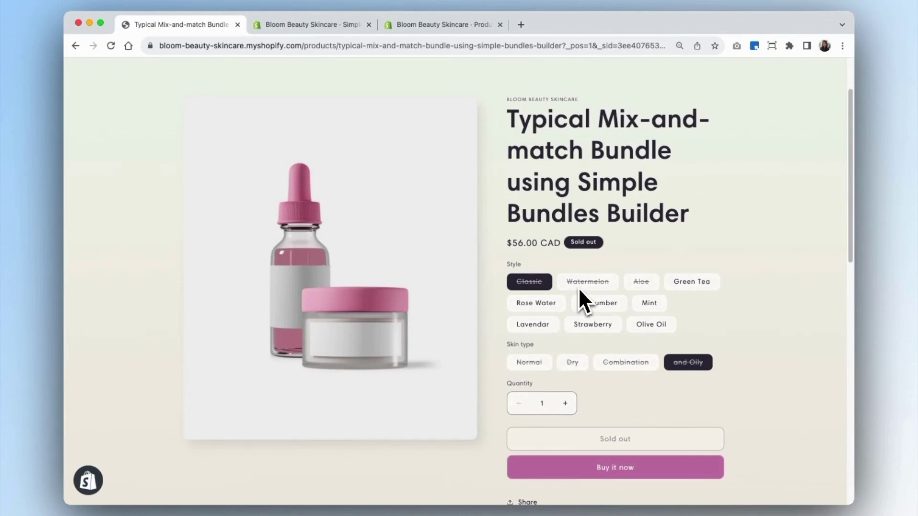
left_click(712, 283)
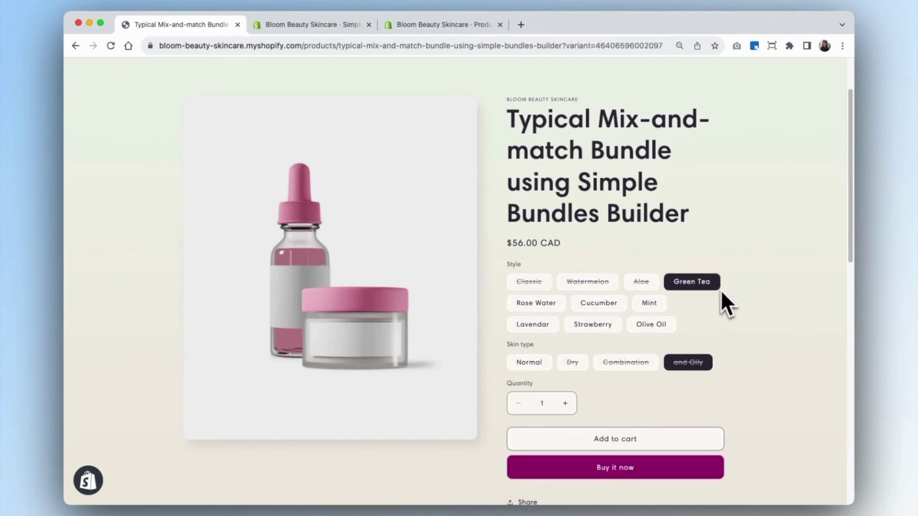
left_click(536, 364)
scroll(777, 392, "down", 3)
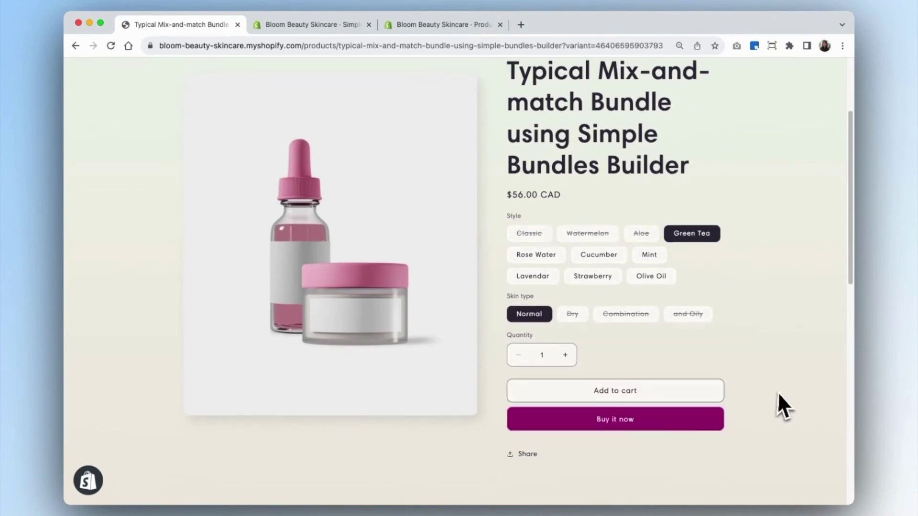
left_click(626, 380)
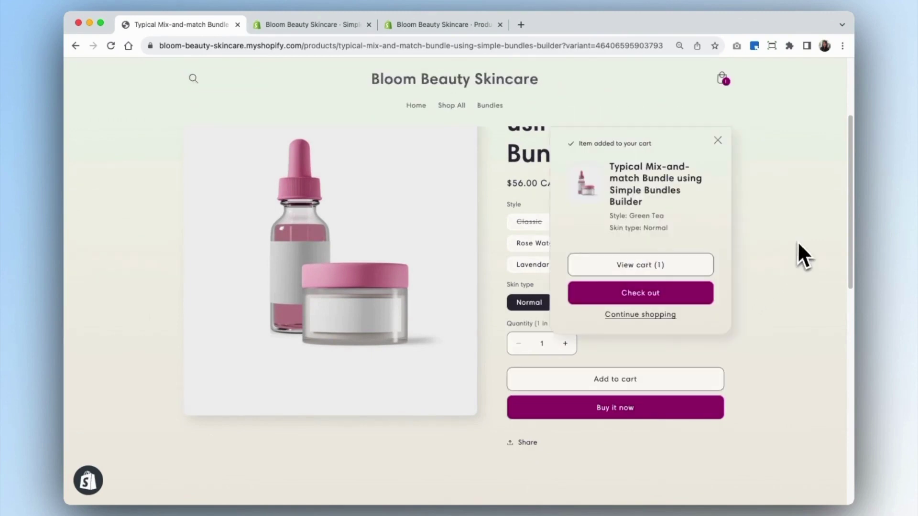
Step: Check out the cart for the $70.90 order and return to the admin Bundles list
left_click(630, 266)
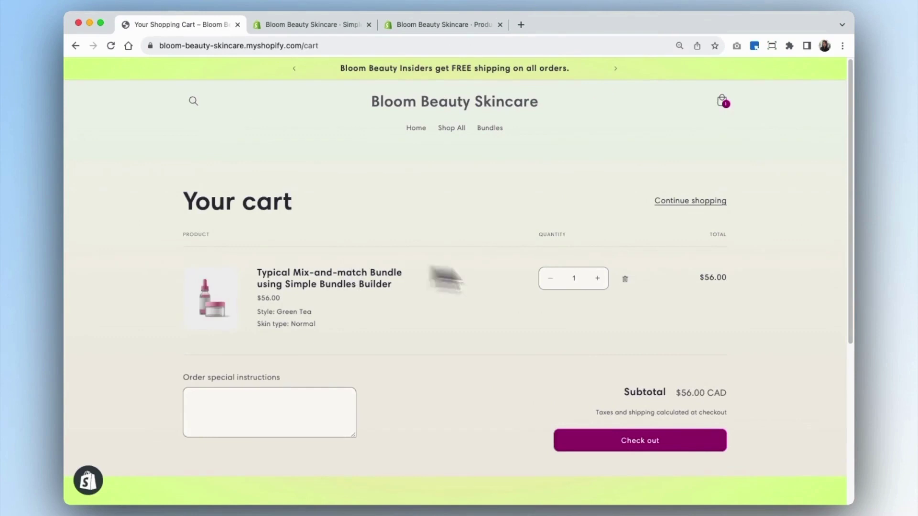
left_click(696, 450)
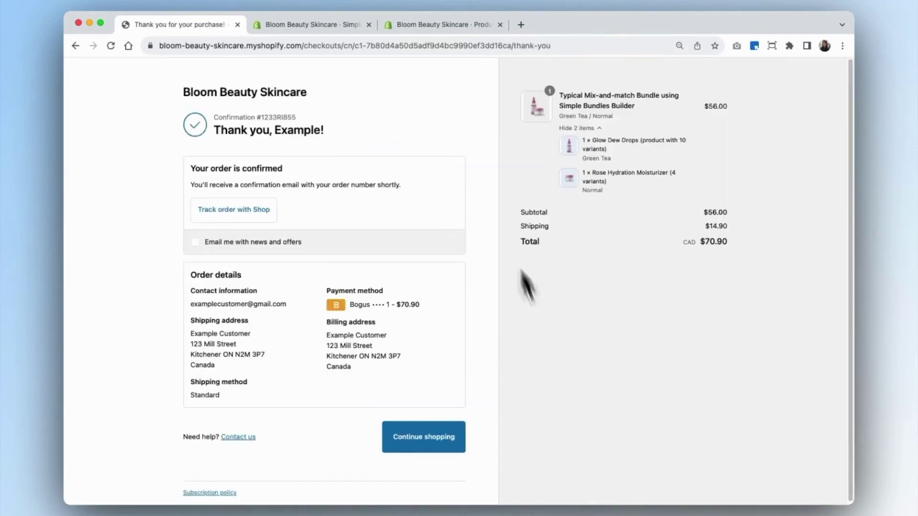
left_click(291, 24)
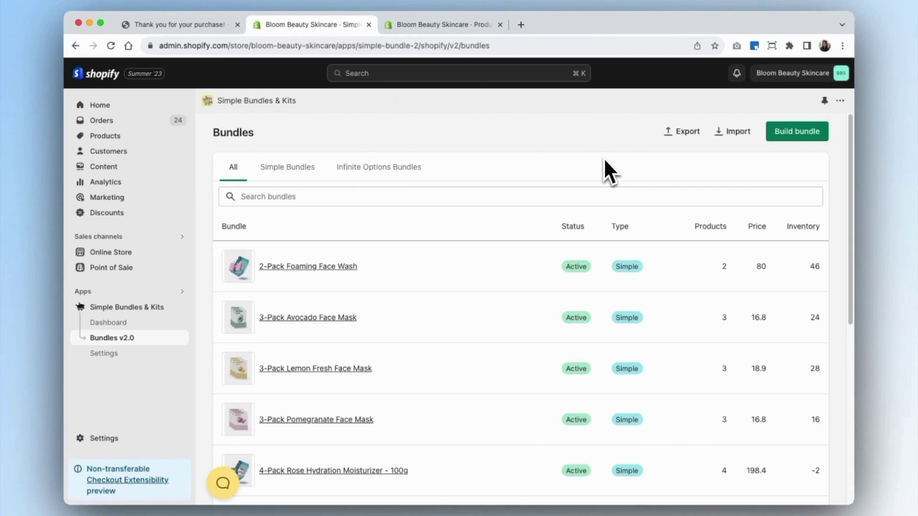
Step: Start an Infinite Options Bundle on a newly created bundle product
left_click(780, 136)
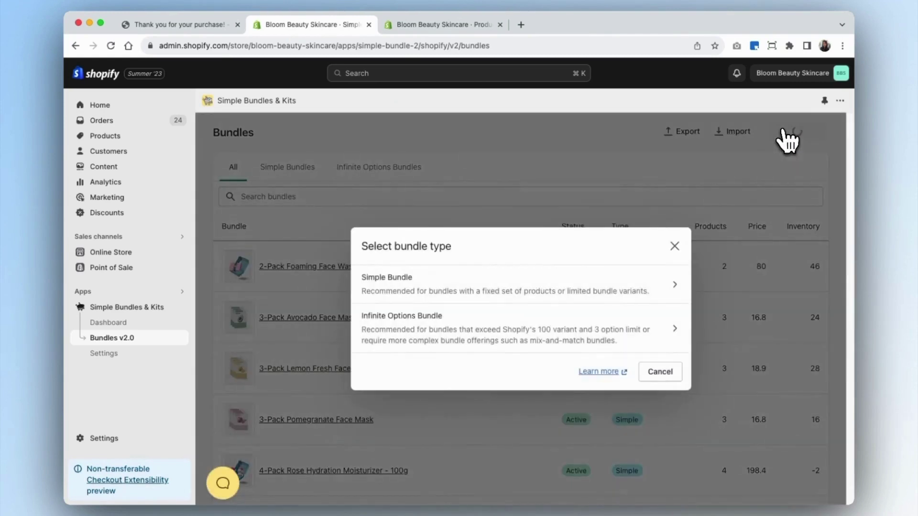
left_click(506, 353)
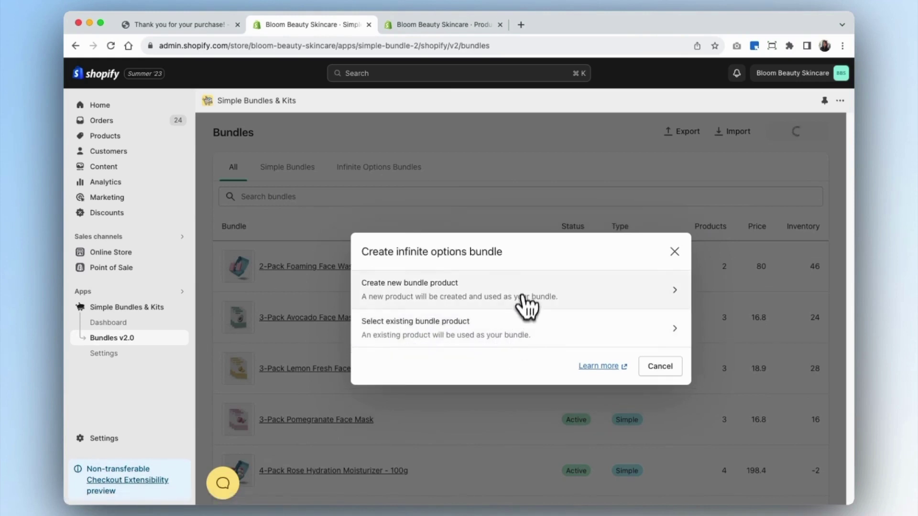
left_click(589, 293)
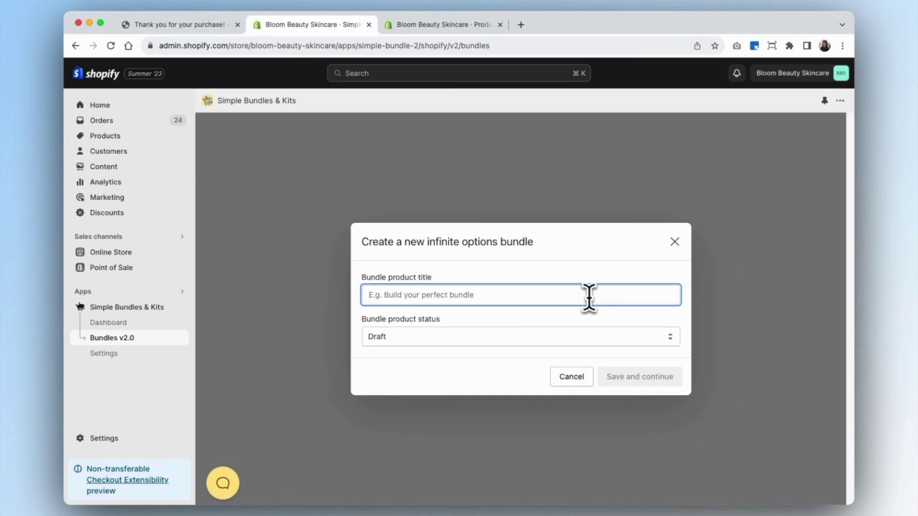
Step: Title it 'Typical Mix-and-match using Infinite Options Builder', set it Active, and save
type("Ty")
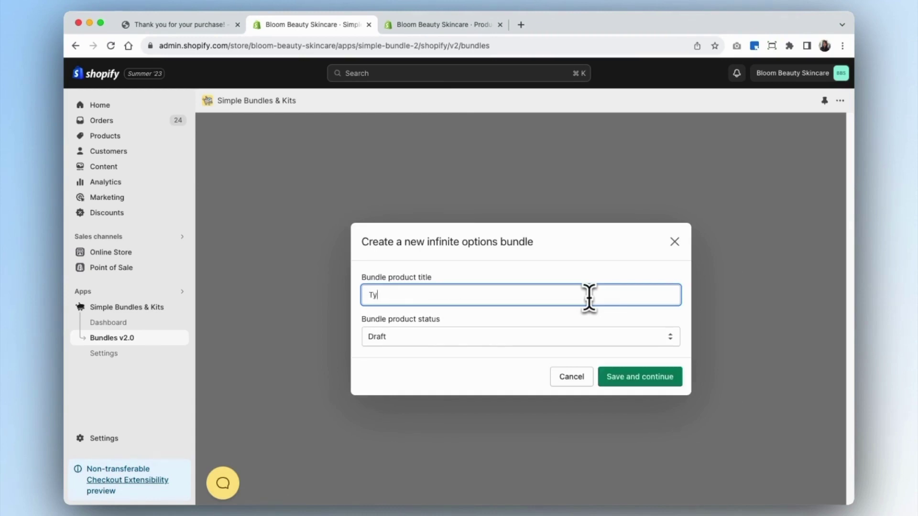
type("pical Mix-and-Mat")
key("BackSpace")
key("BackSpace")
key("BackSpace")
type("match using Infinite")
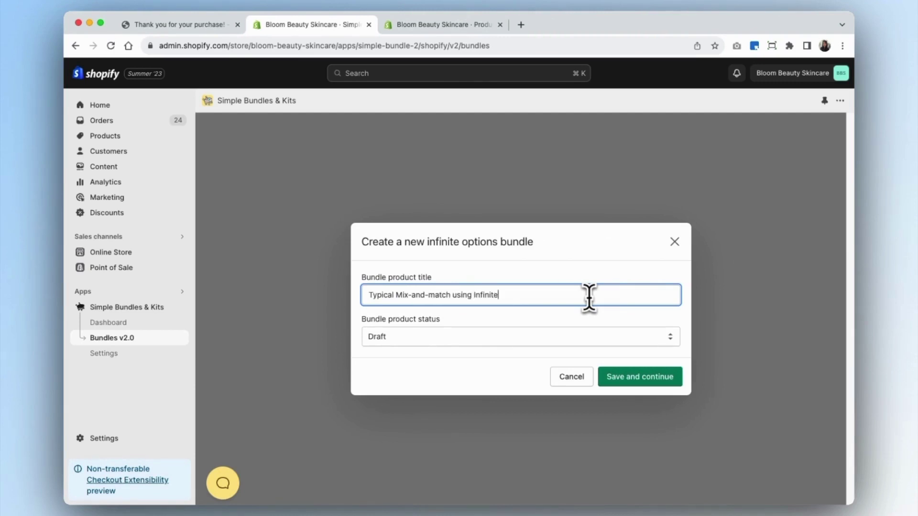
type(" Options Builder")
left_click(641, 338)
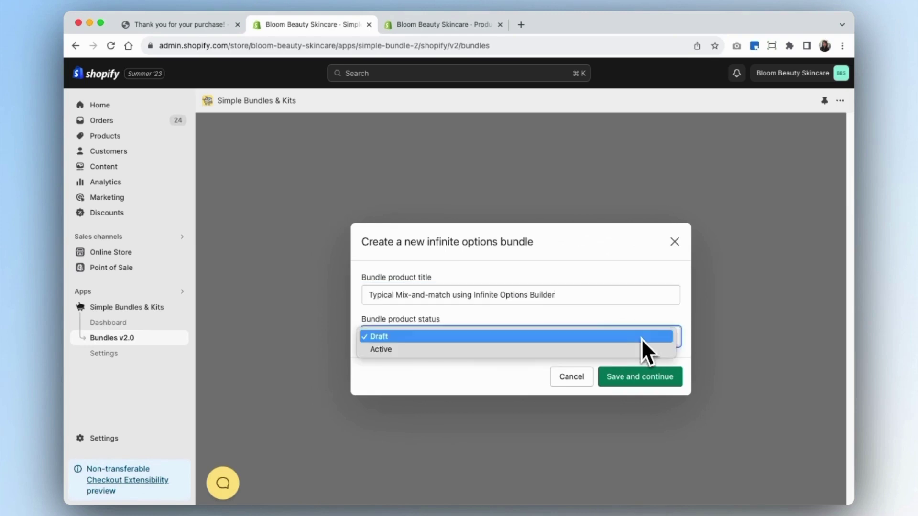
left_click(594, 355)
left_click(635, 381)
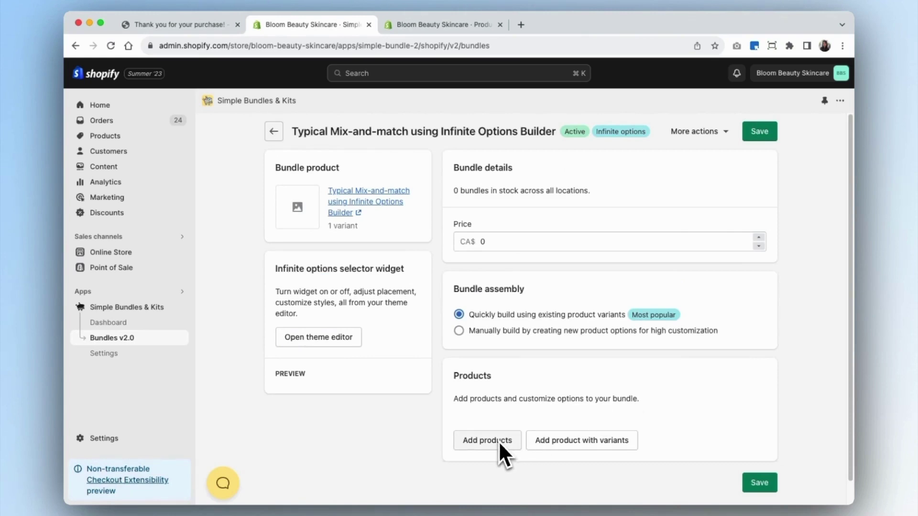
Step: Add Glow Dew Drops with all its variants as the bundle's first product
left_click(602, 443)
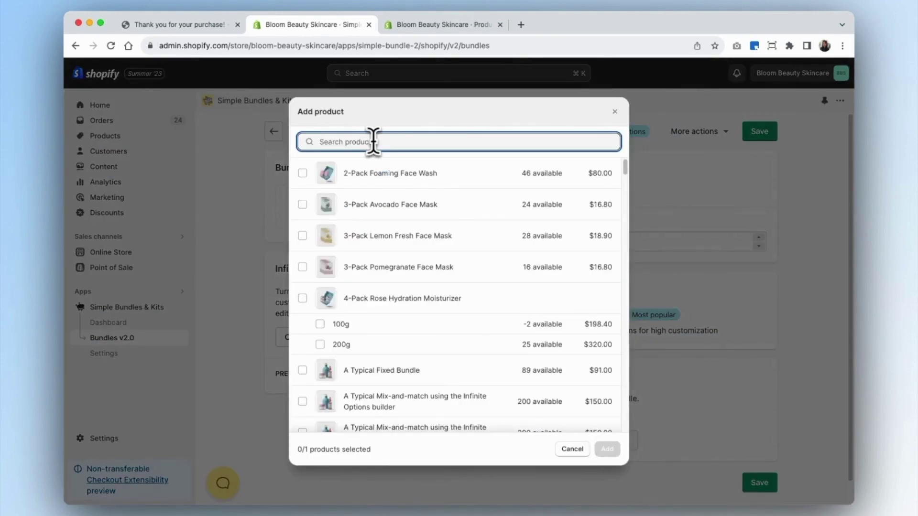
type("glow dew drops")
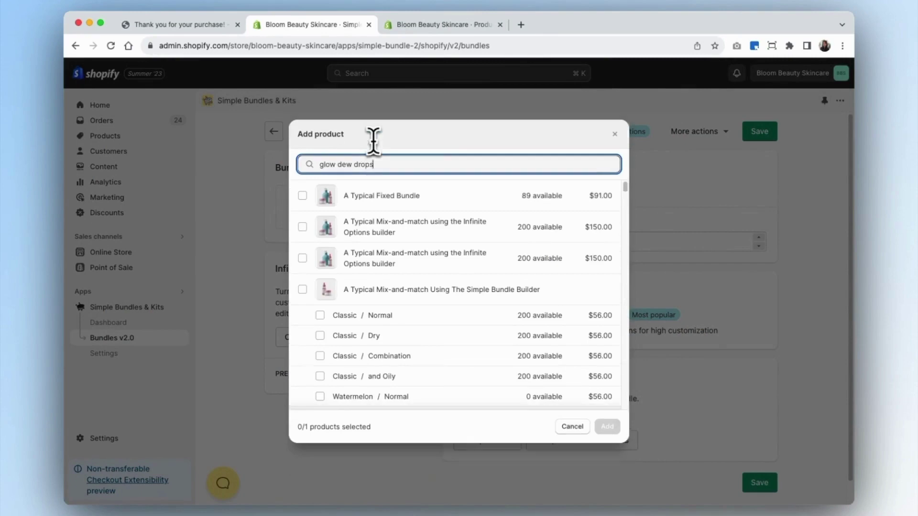
left_click(375, 205)
left_click(608, 451)
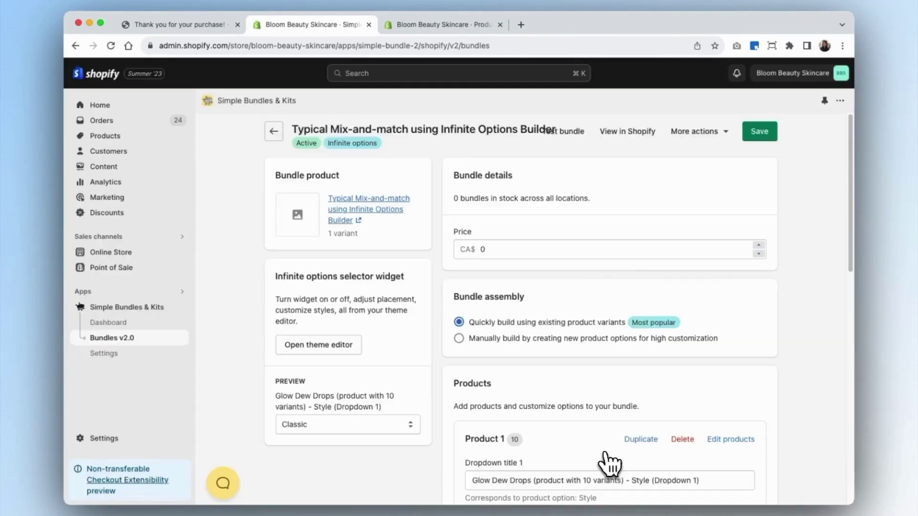
scroll(616, 409, "down", 10)
Step: Add Moisture Barrier Cleanser with all 6 variants as the second product
left_click(617, 418)
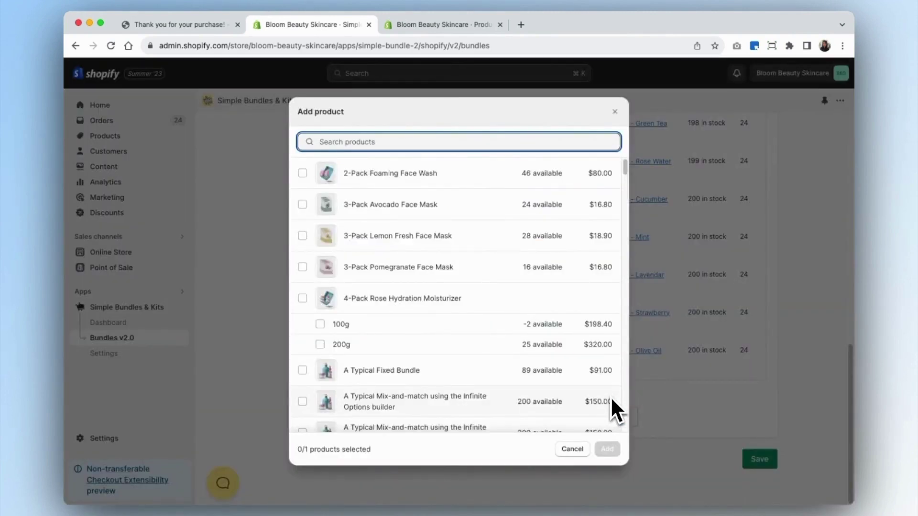
type("Cleanser")
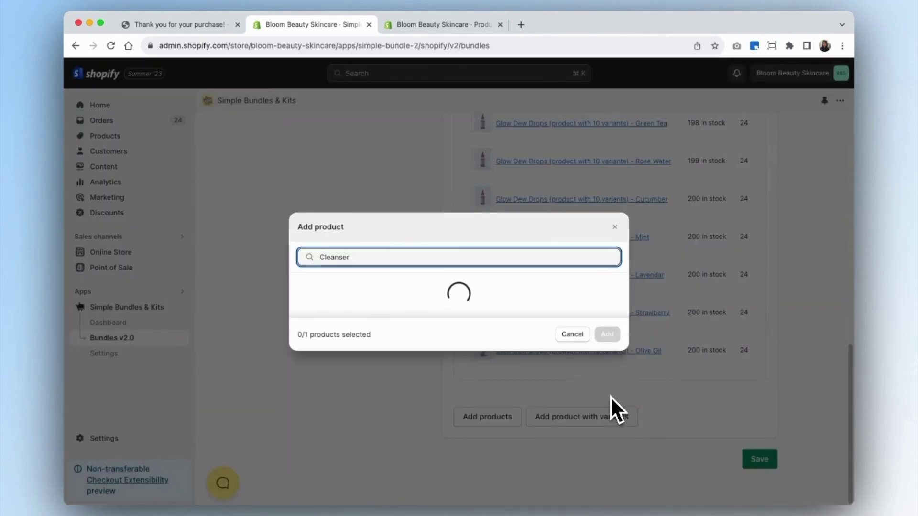
left_click(472, 217)
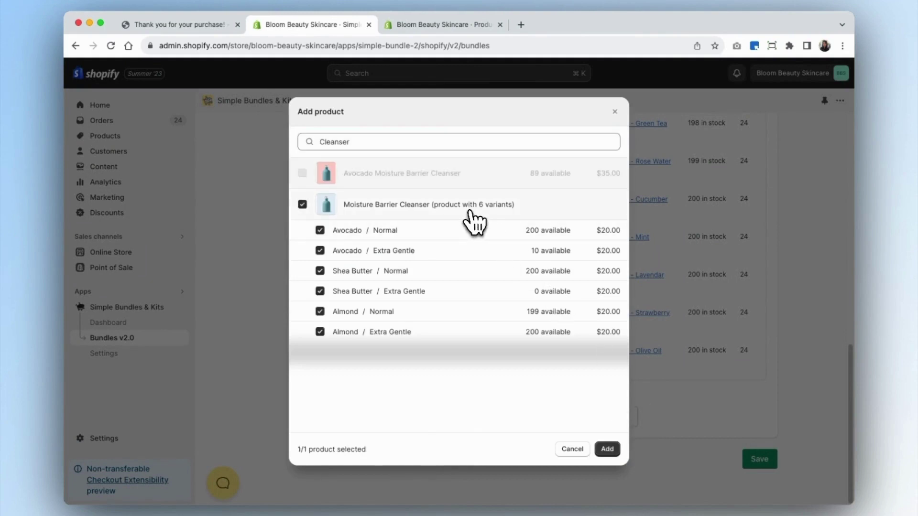
left_click(607, 449)
scroll(634, 436, "down", 10)
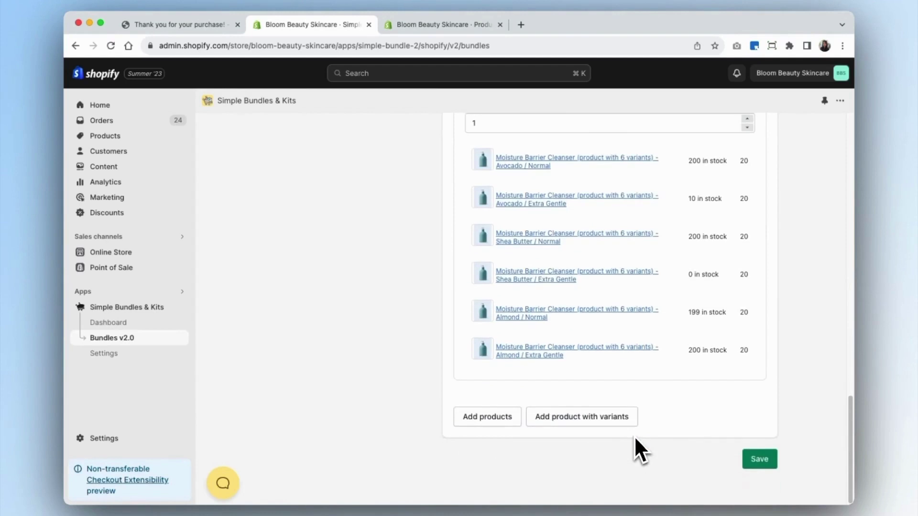
Step: Add the four-variant Rose Hydration Moisturizer as the third product
left_click(620, 421)
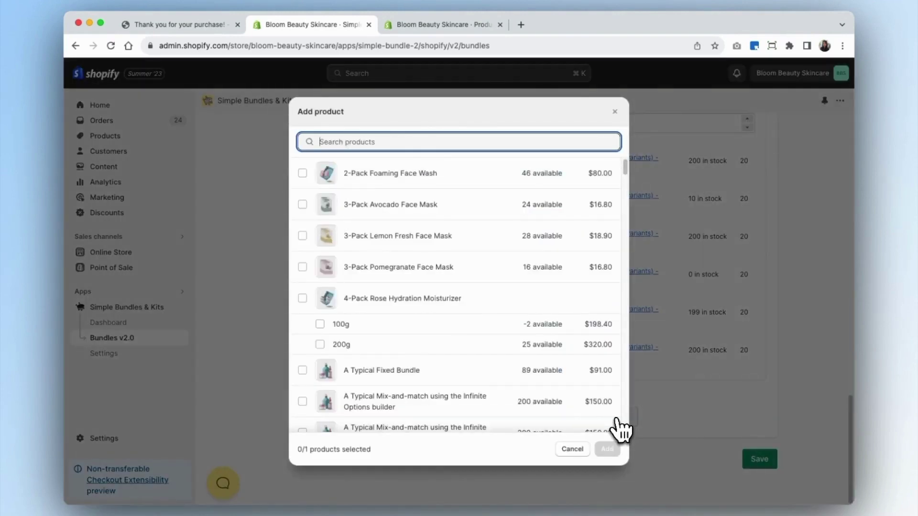
type("Moisturizer")
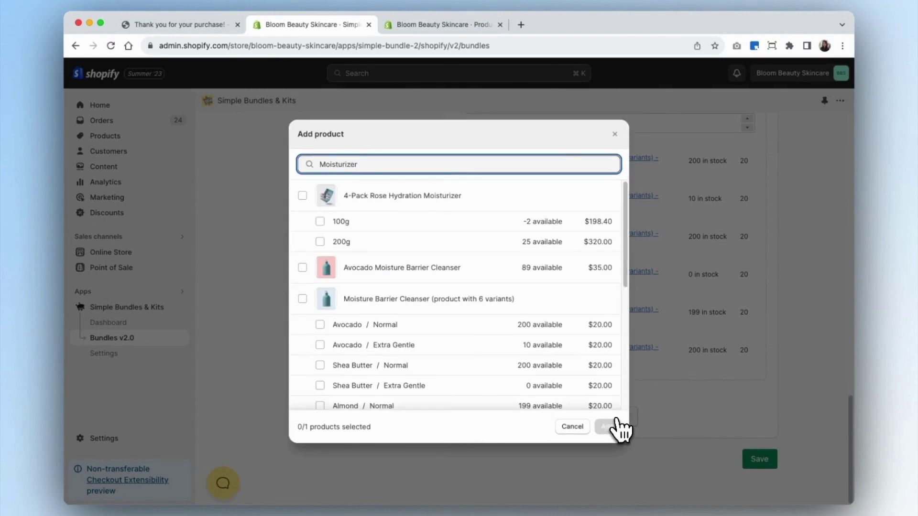
left_click(409, 318)
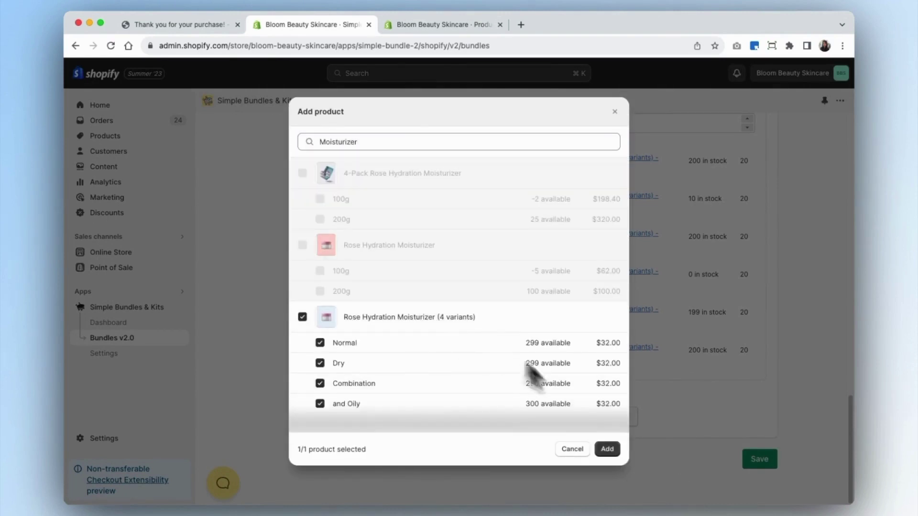
left_click(612, 451)
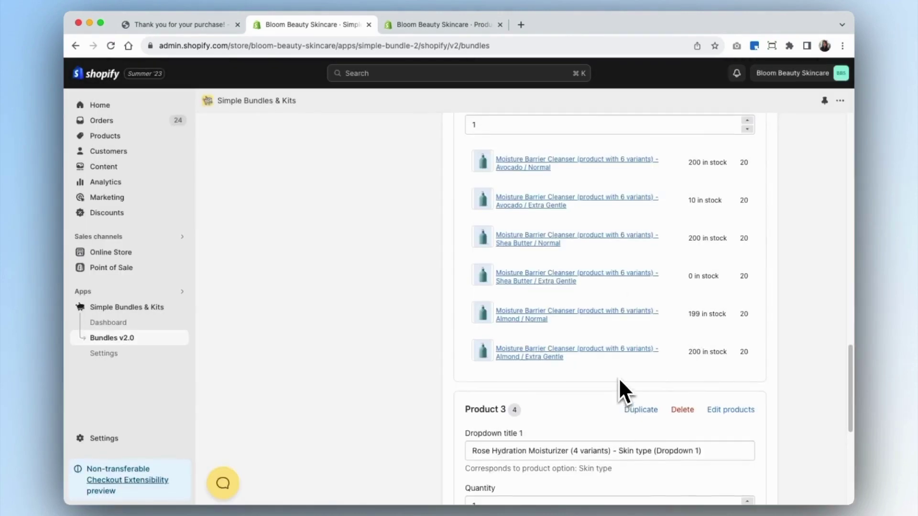
scroll(618, 378, "up", 20)
Step: Check the preview dropdowns for drops style, cleanser style and type, and moisturizer skin type
scroll(619, 378, "down", 5)
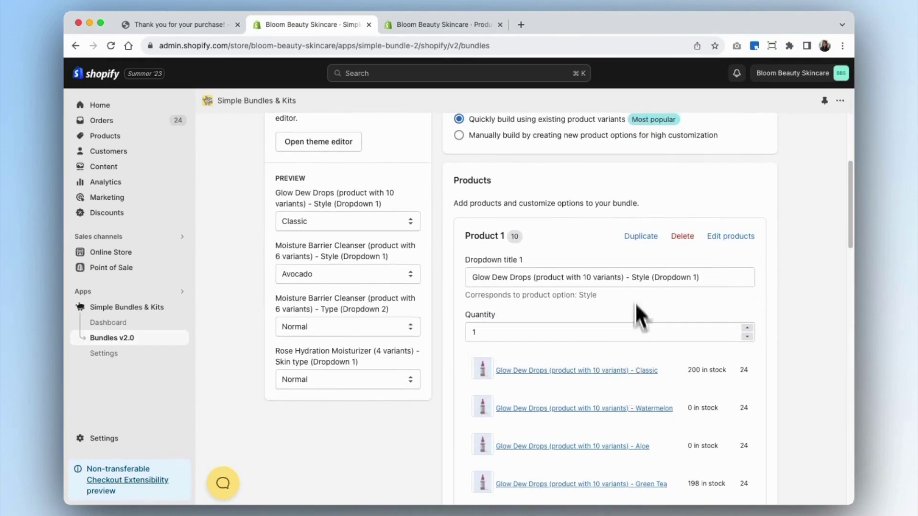
left_click(387, 222)
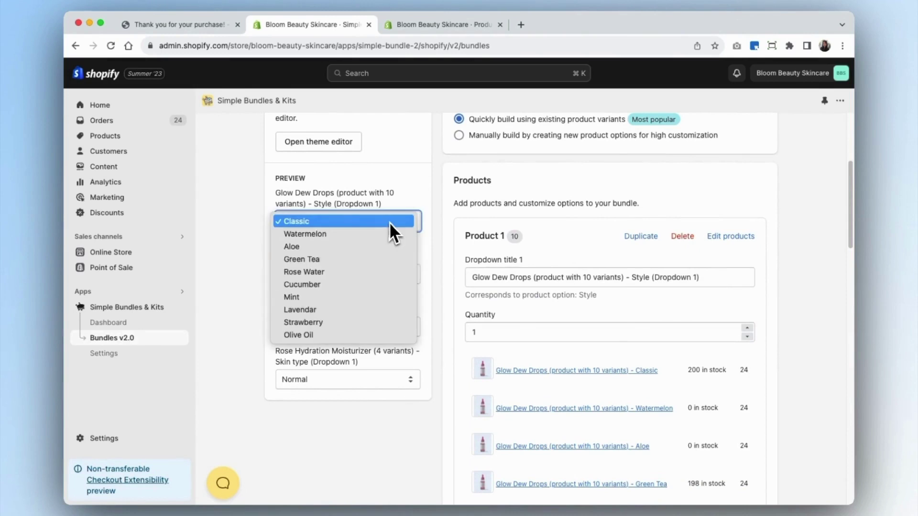
left_click(440, 311)
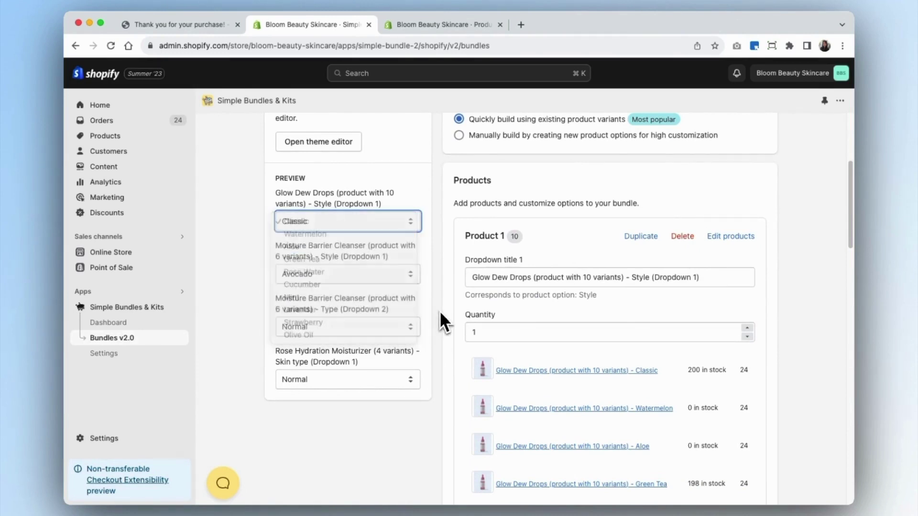
scroll(564, 366, "down", 10)
scroll(575, 371, "up", 1)
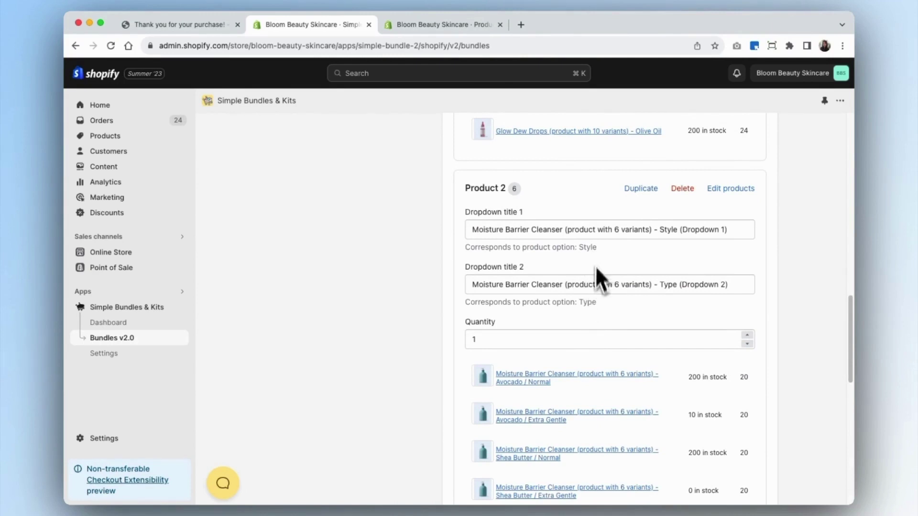
scroll(598, 305, "down", 10)
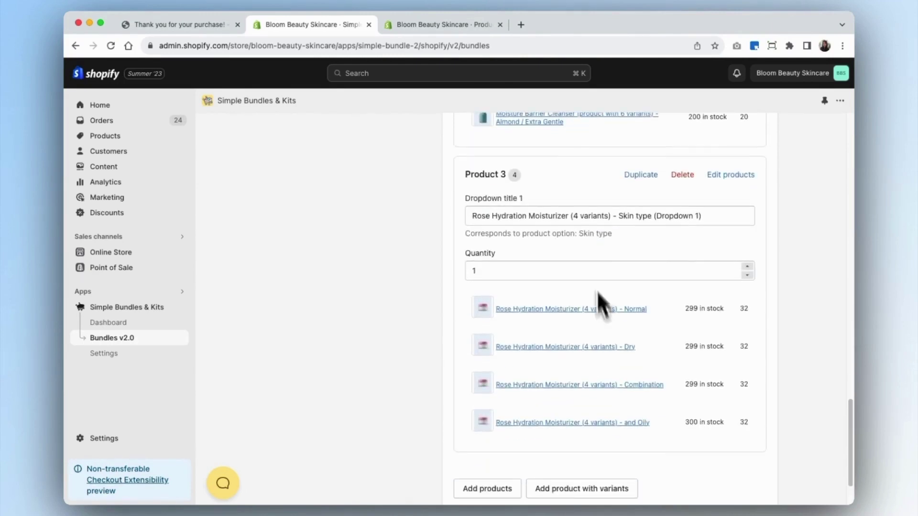
scroll(614, 223, "up", 15)
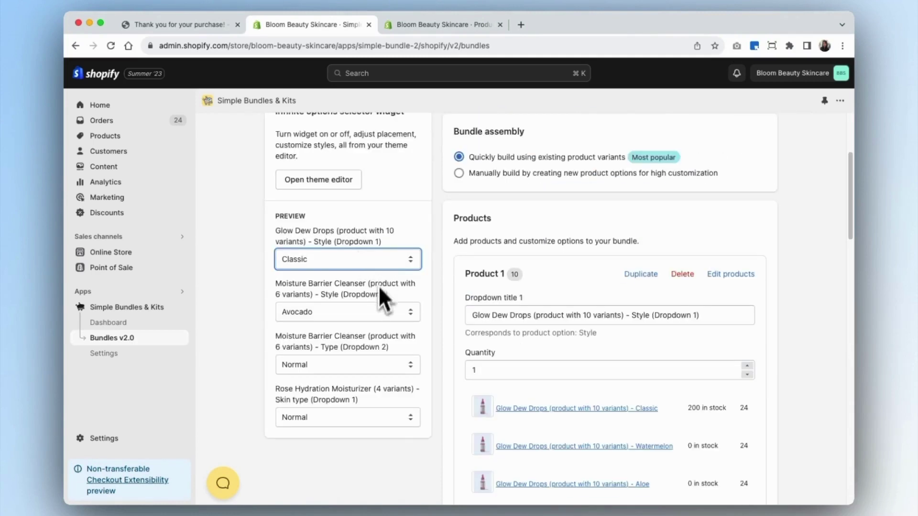
left_click(375, 317)
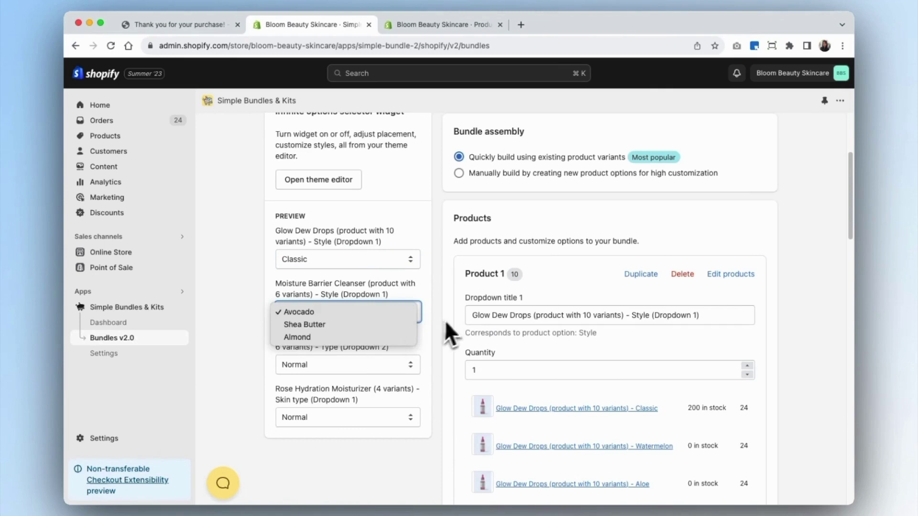
left_click(437, 308)
left_click(415, 367)
scroll(435, 366, "down", 1)
left_click(389, 383)
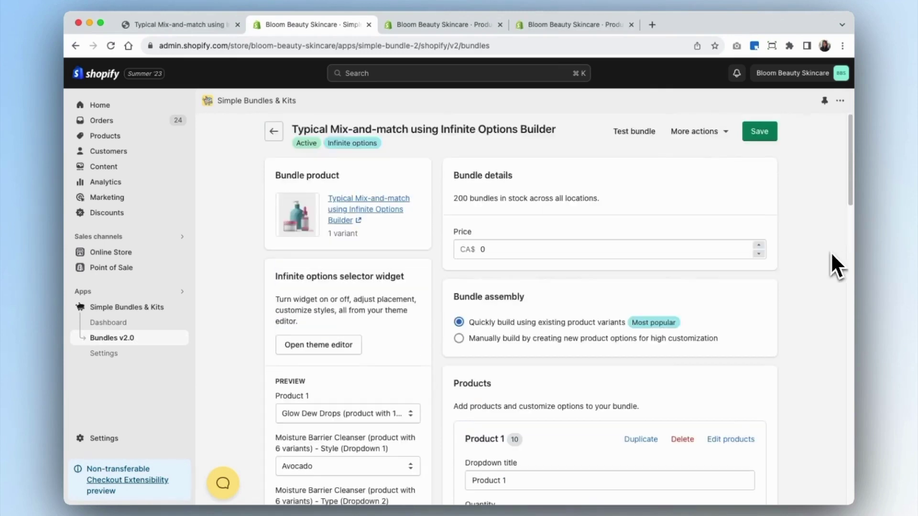
Step: Replace the bundle price of 0 with CA$150 and save the bundle
left_click(502, 249)
key("BackSpace")
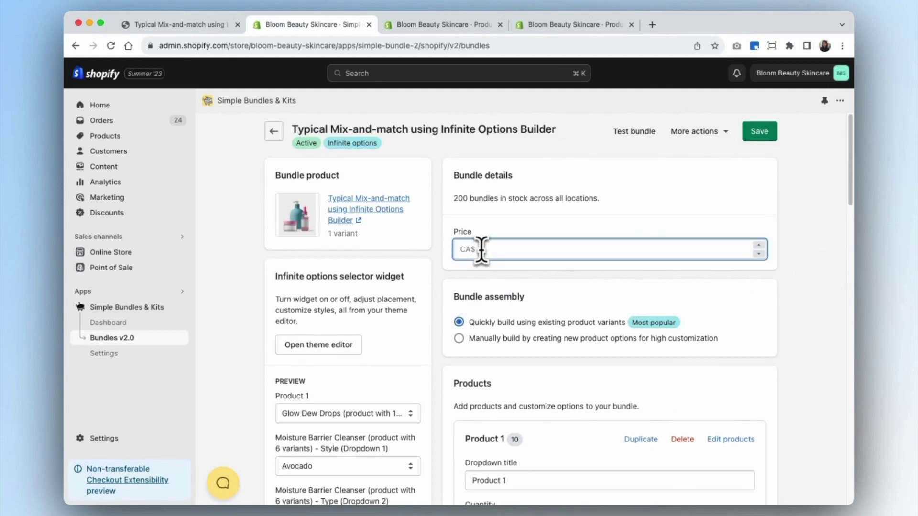
left_click(764, 135)
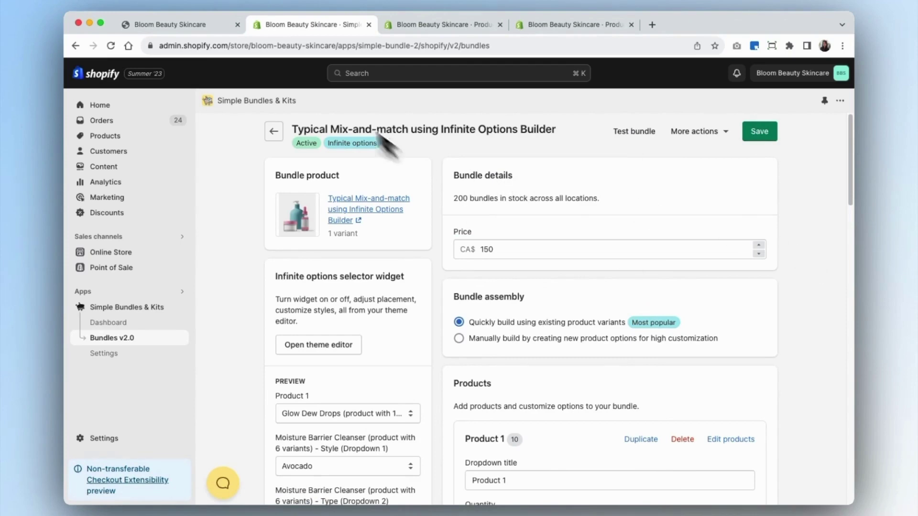
Step: Open the mix-and-match bundle on the storefront and check its $150.00 CAD price
left_click(195, 24)
left_click(193, 101)
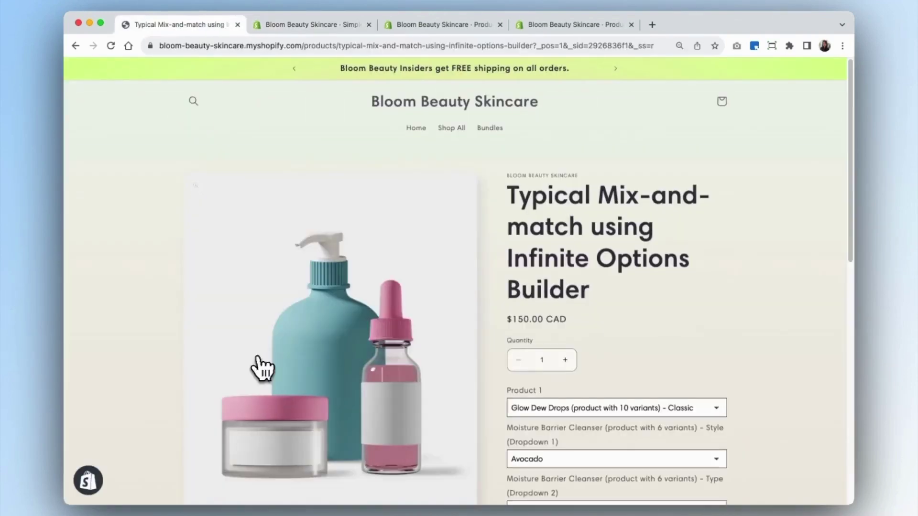
scroll(718, 359, "down", 1)
scroll(773, 358, "down", 3)
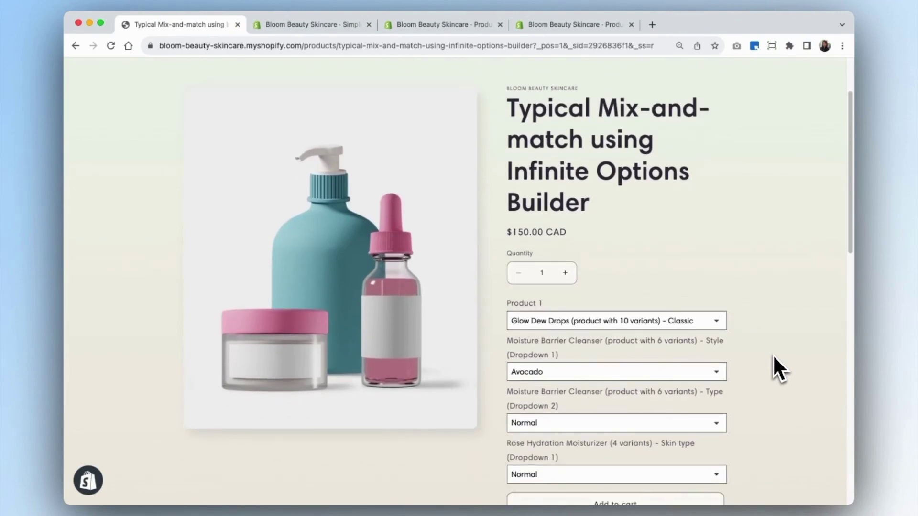
left_click_drag(506, 154, 599, 160)
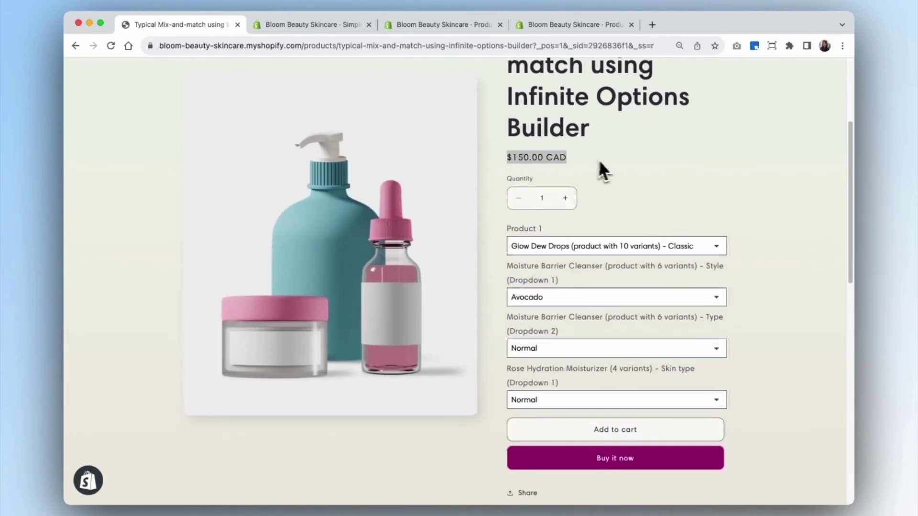
Step: Choose Green Tea drops, Avocado/Normal cleanser and Normal moisturizer in the bundle dropdowns
left_click(651, 252)
left_click(646, 284)
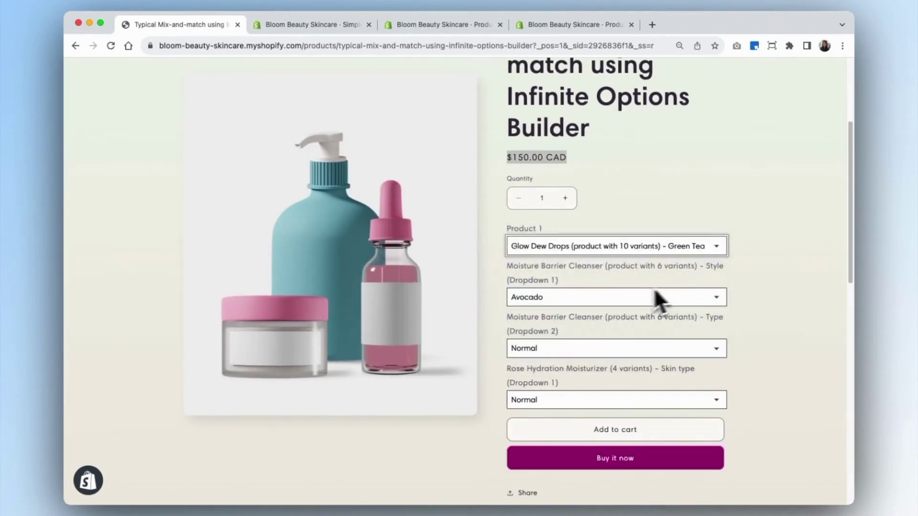
left_click(699, 302)
left_click(698, 321)
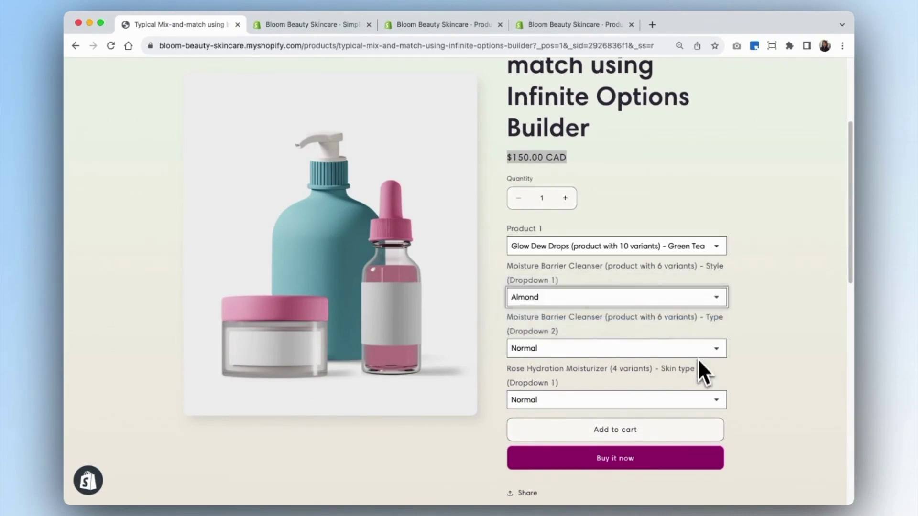
left_click(698, 350)
left_click(698, 351)
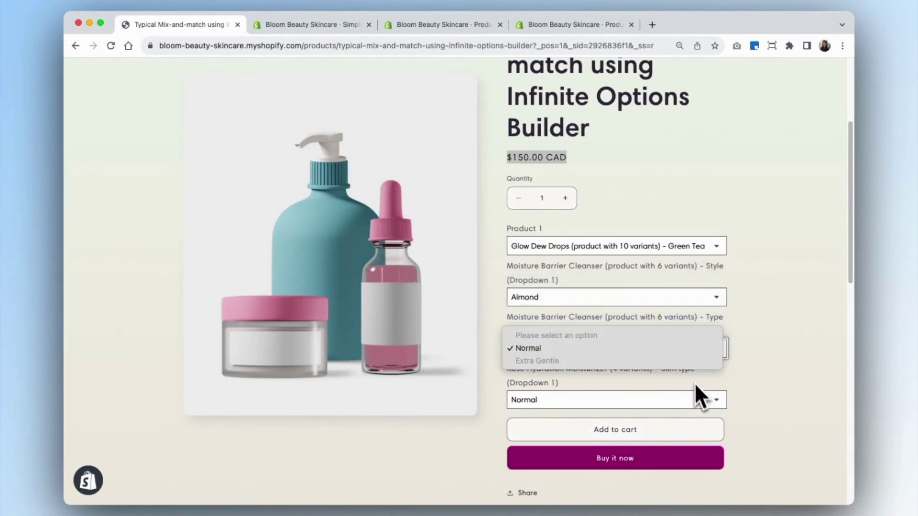
left_click(722, 403)
left_click(721, 403)
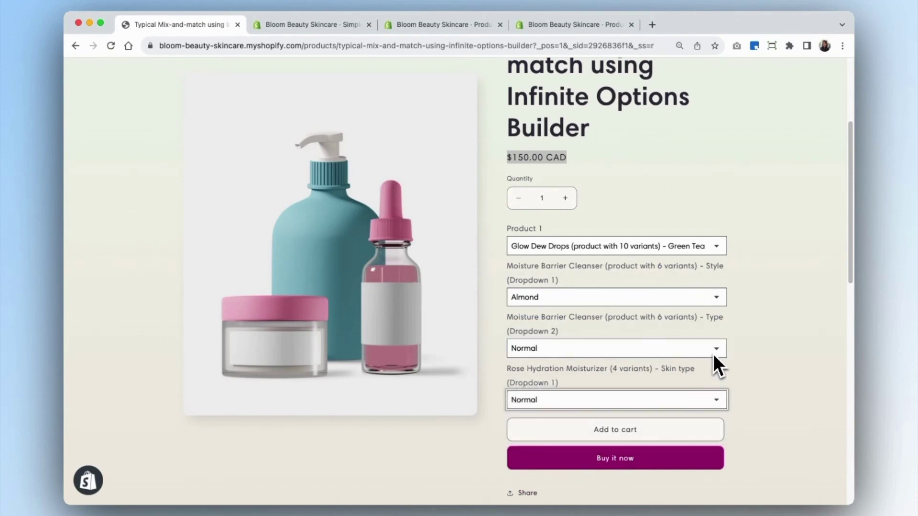
left_click(713, 354)
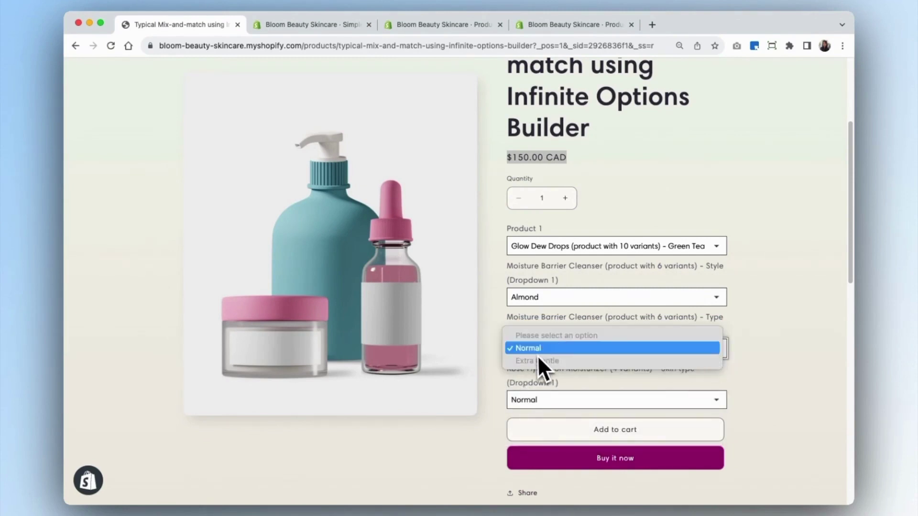
left_click(577, 353)
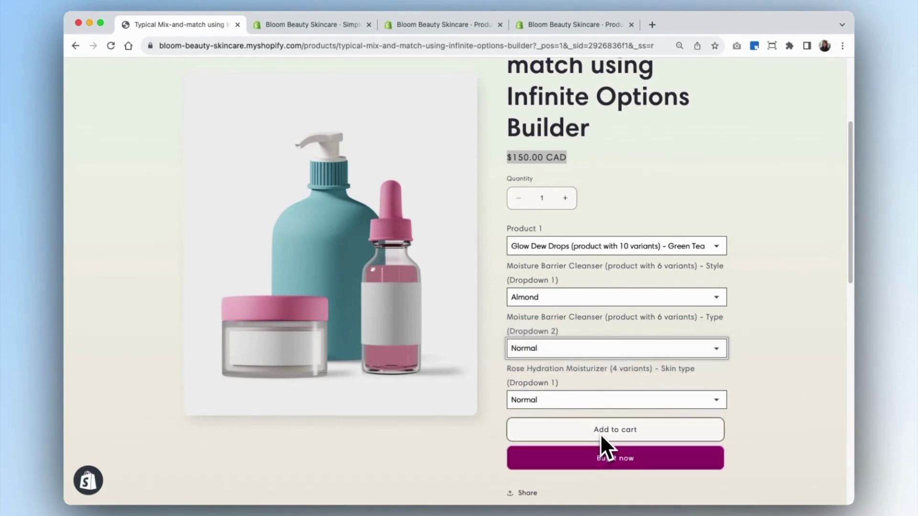
left_click(585, 348)
left_click(584, 300)
left_click(581, 274)
Step: Add the bundle to the cart, check out, and review the chosen options in the summary
left_click(588, 433)
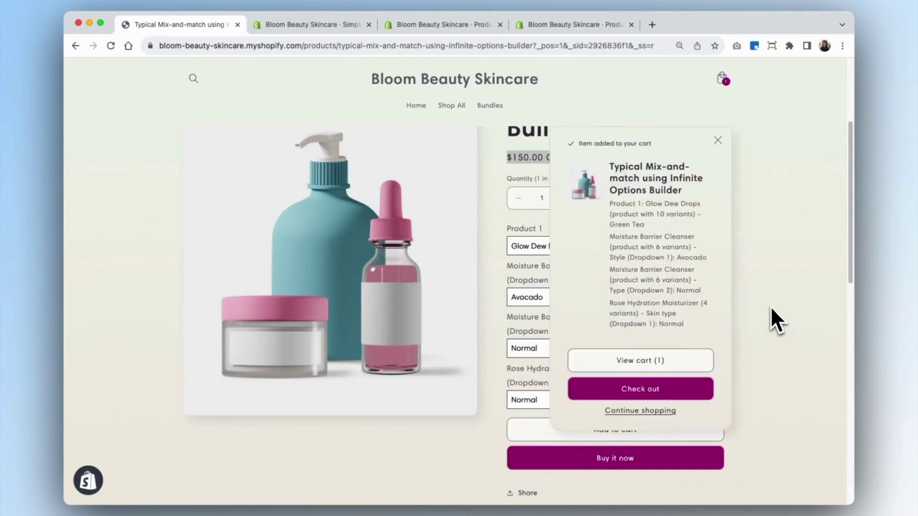
left_click(693, 389)
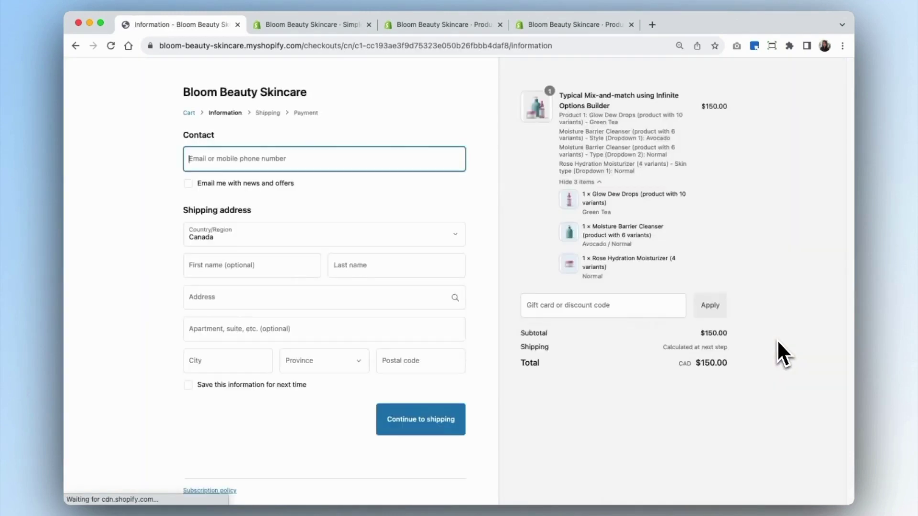
left_click_drag(558, 116, 603, 201)
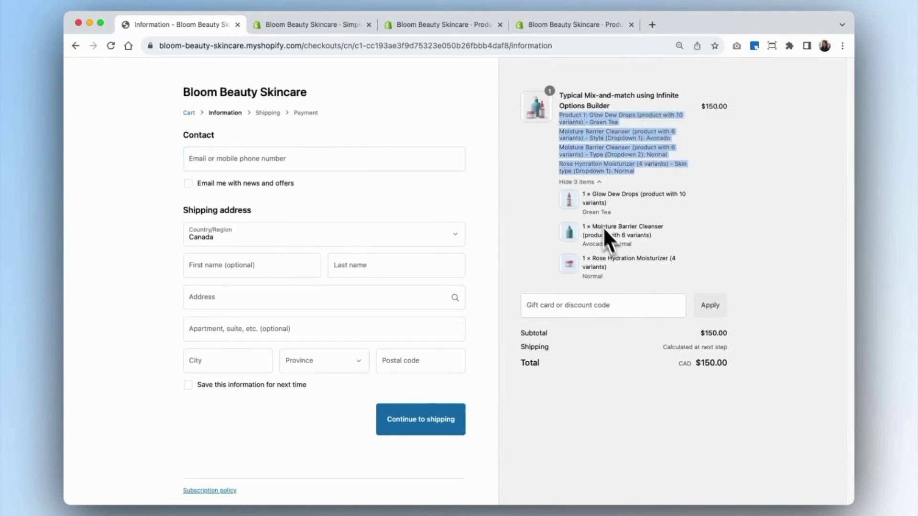
left_click(518, 184)
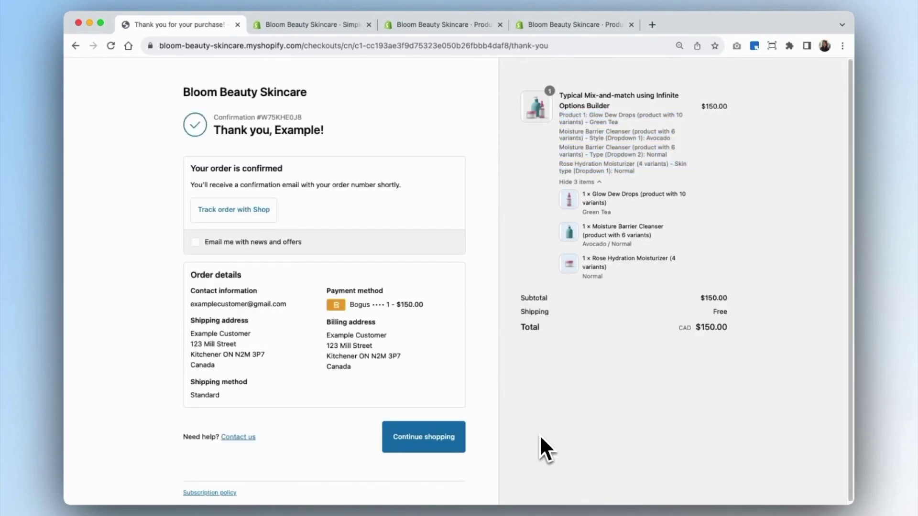
left_click(321, 29)
Step: View the newest bundle order's details, then begin building another bundle
left_click(109, 125)
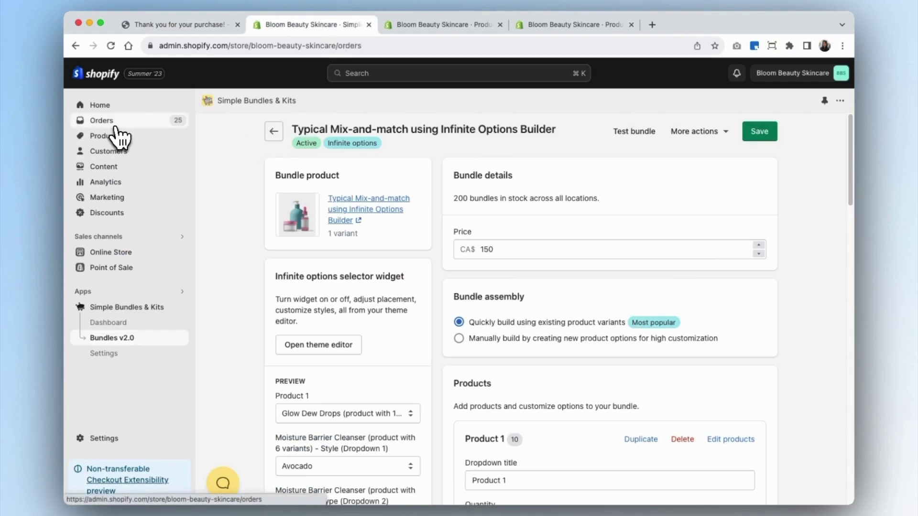
left_click(251, 232)
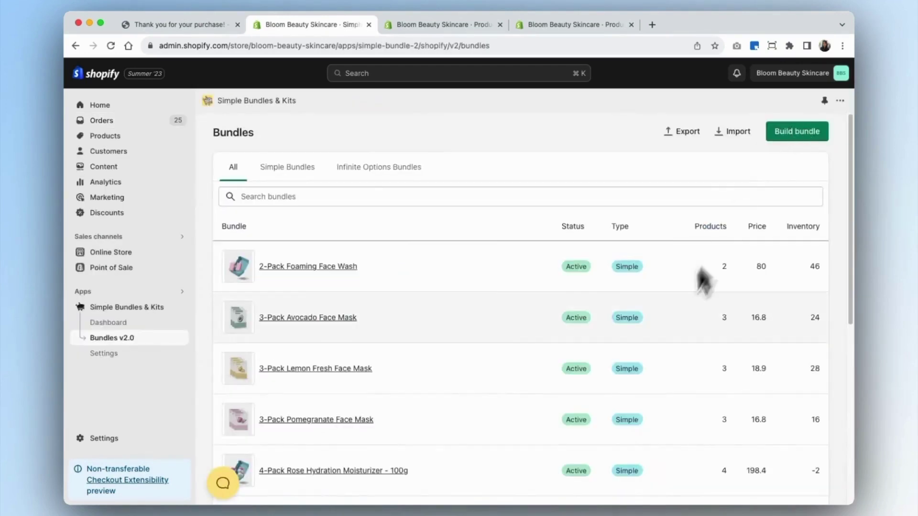
left_click(786, 136)
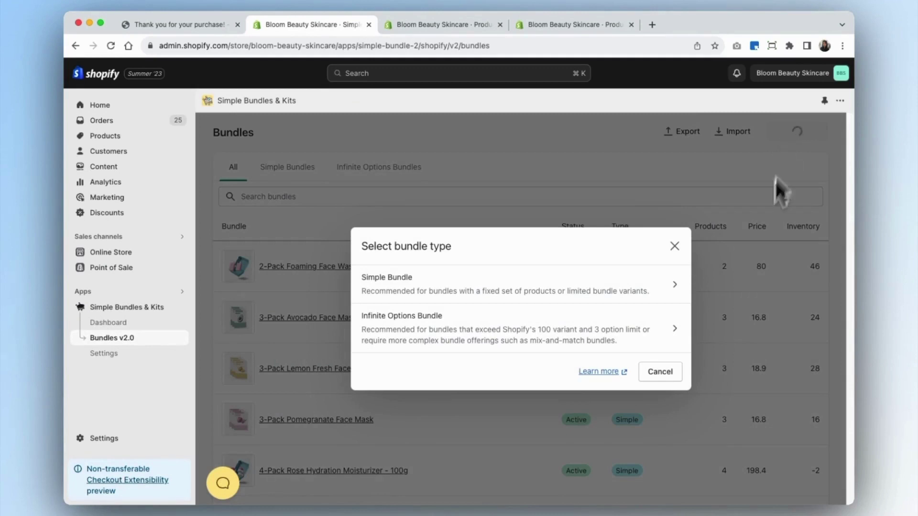